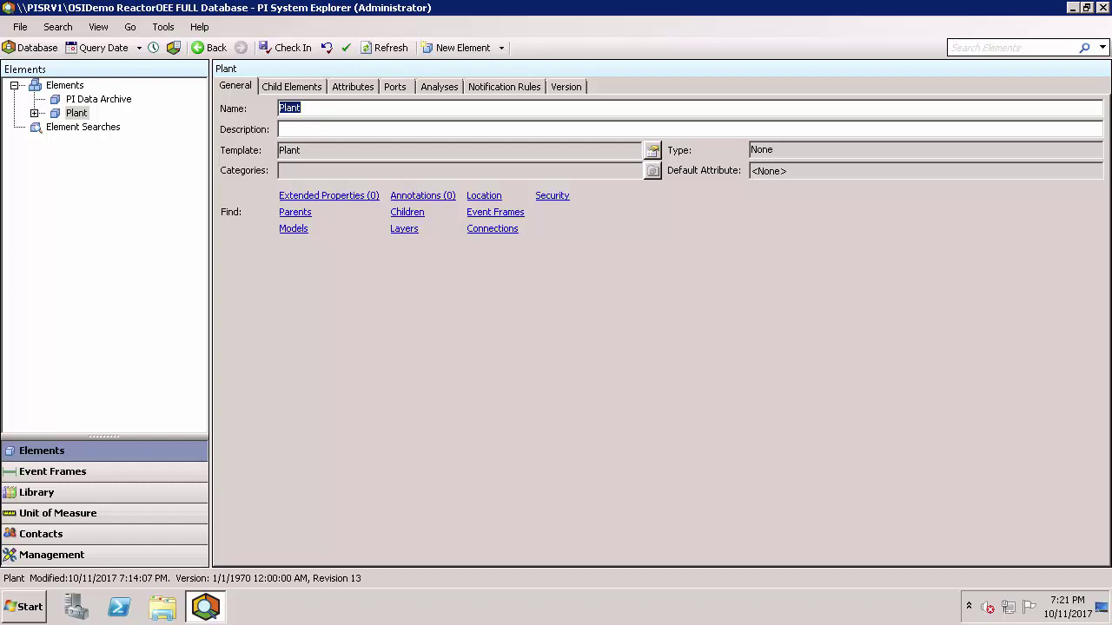
Look inside the Start menu's PI System program folder, then return to PI System Explorer.
{"action": "left_click", "coordinate": [32, 607]}
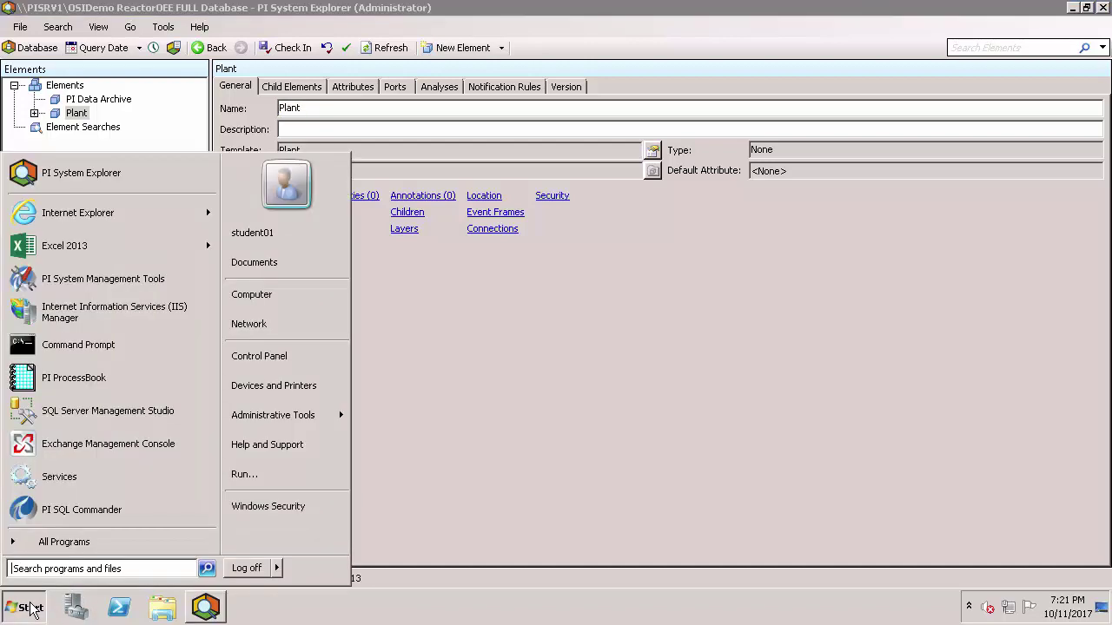
{"action": "left_click", "coordinate": [66, 544]}
{"action": "left_click", "coordinate": [44, 449]}
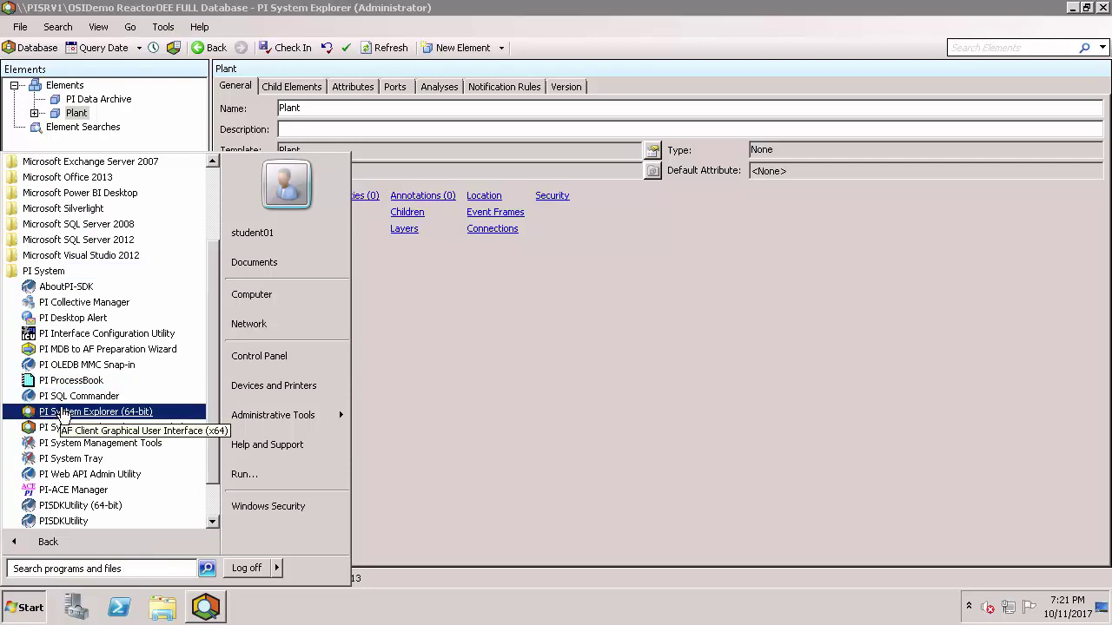
{"action": "left_click", "coordinate": [63, 412]}
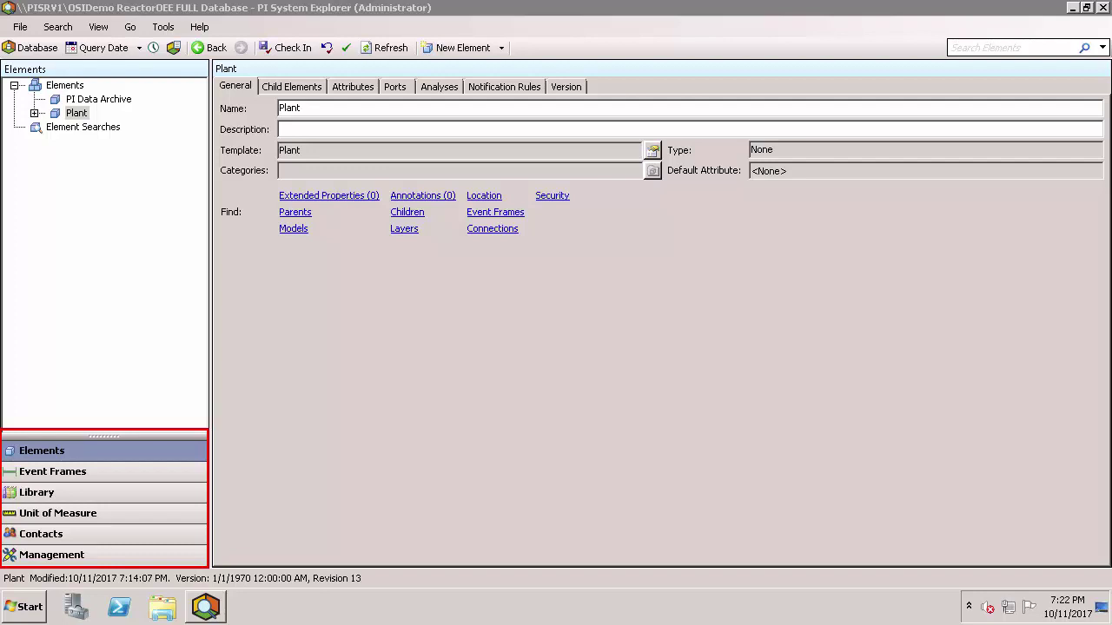
Expand Plant, Line 1 and Line 2 in the Elements hierarchy.
{"action": "left_click", "coordinate": [56, 452]}
{"action": "left_click", "coordinate": [34, 113]}
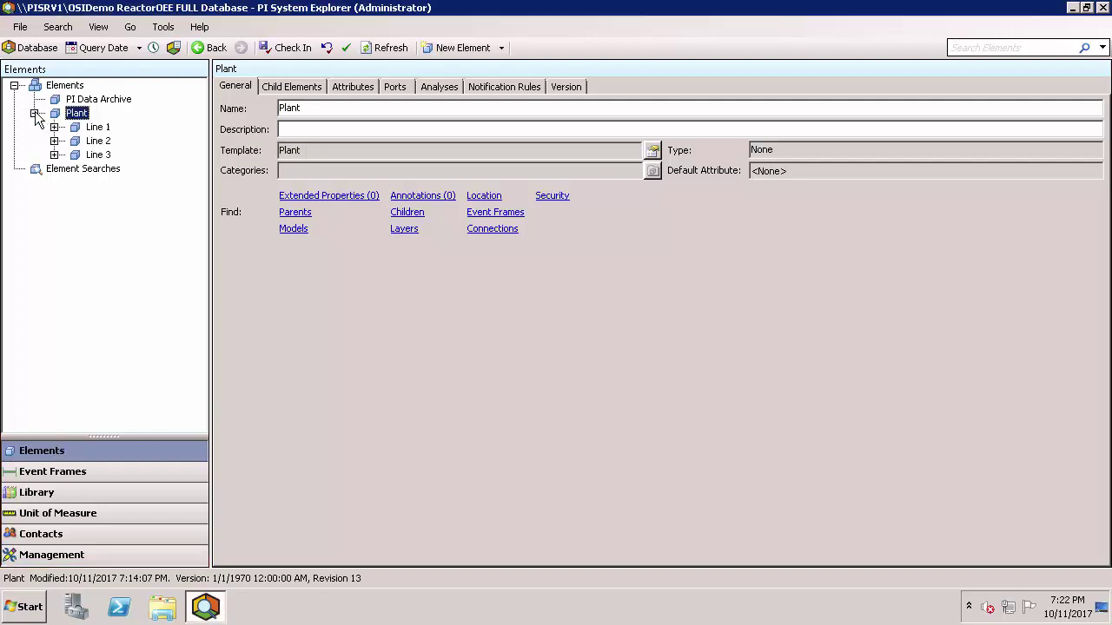
{"action": "left_click", "coordinate": [54, 127]}
{"action": "left_click", "coordinate": [54, 182]}
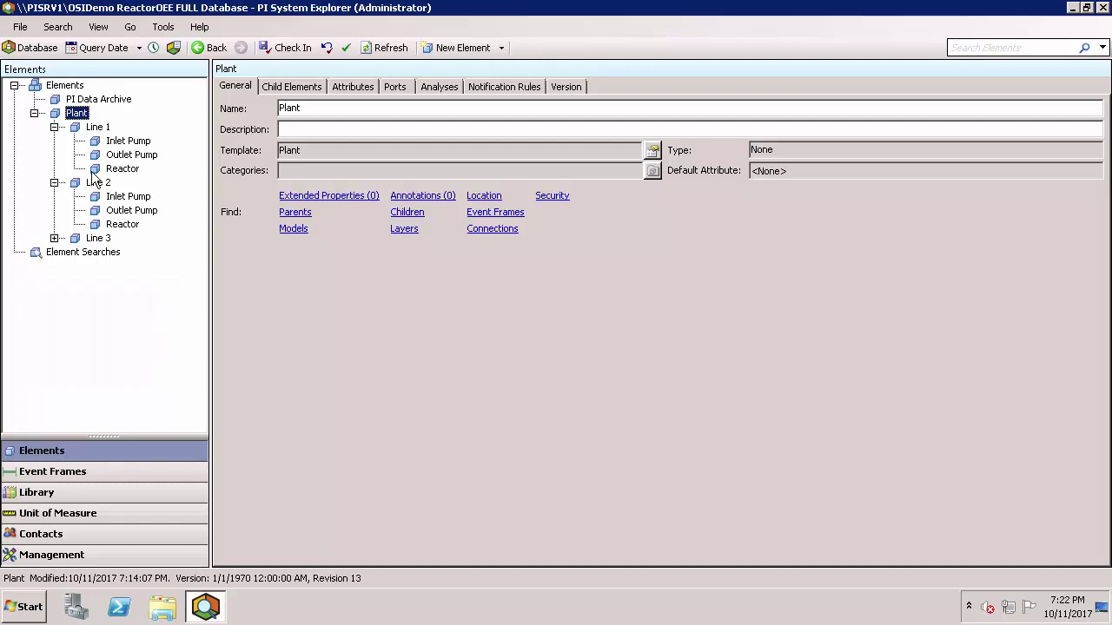
Check Inlet Pump's general properties, then return to Line 1's General details.
{"action": "left_click", "coordinate": [98, 128]}
{"action": "left_click", "coordinate": [113, 143]}
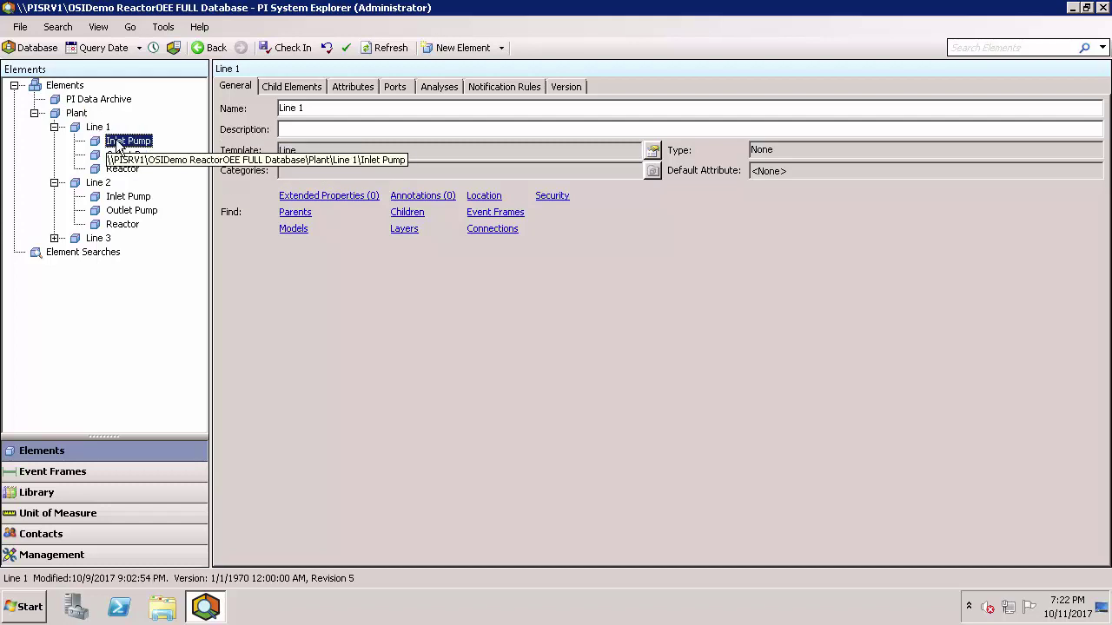
{"action": "left_click", "coordinate": [230, 91]}
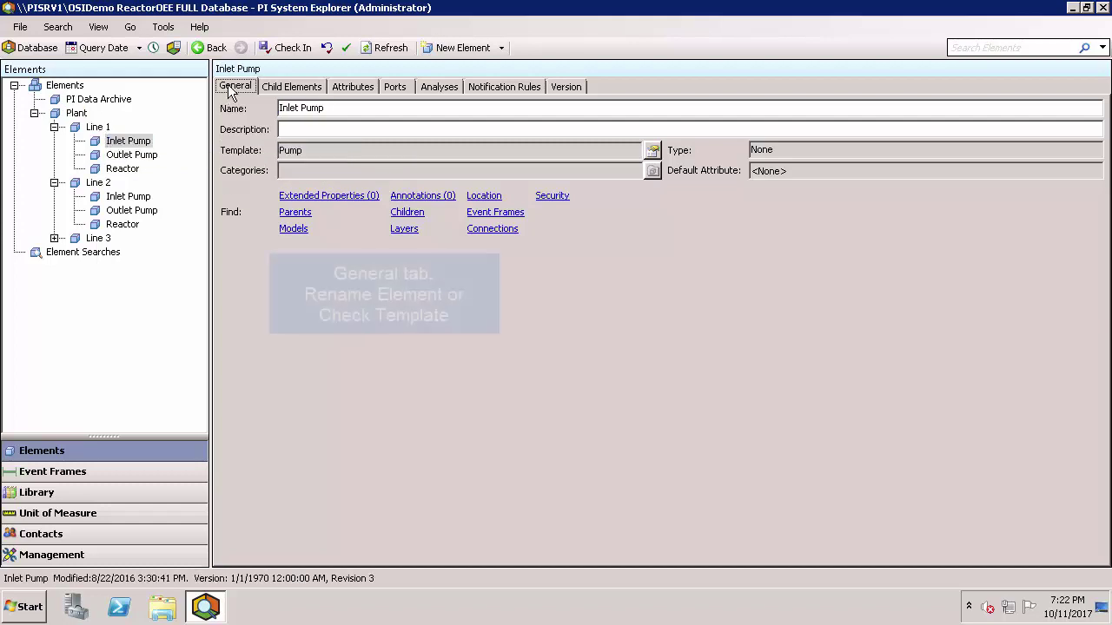
{"action": "left_click", "coordinate": [105, 129]}
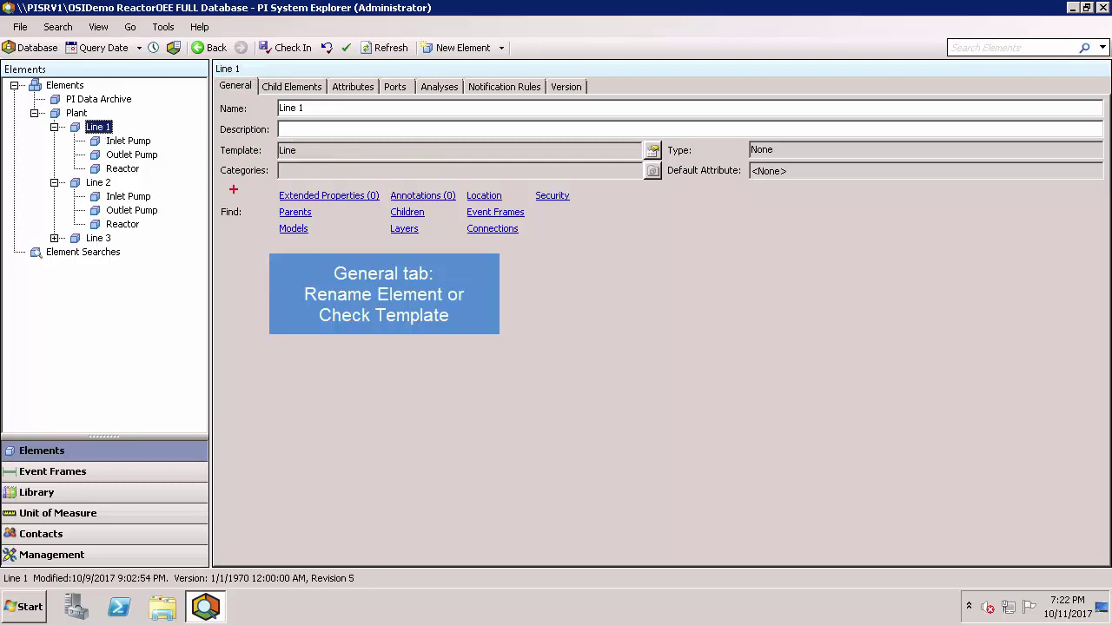
{"action": "left_click_drag", "start_coordinate": [215, 92], "coordinate": [317, 116]}
{"action": "left_click_drag", "start_coordinate": [214, 138], "coordinate": [306, 165]}
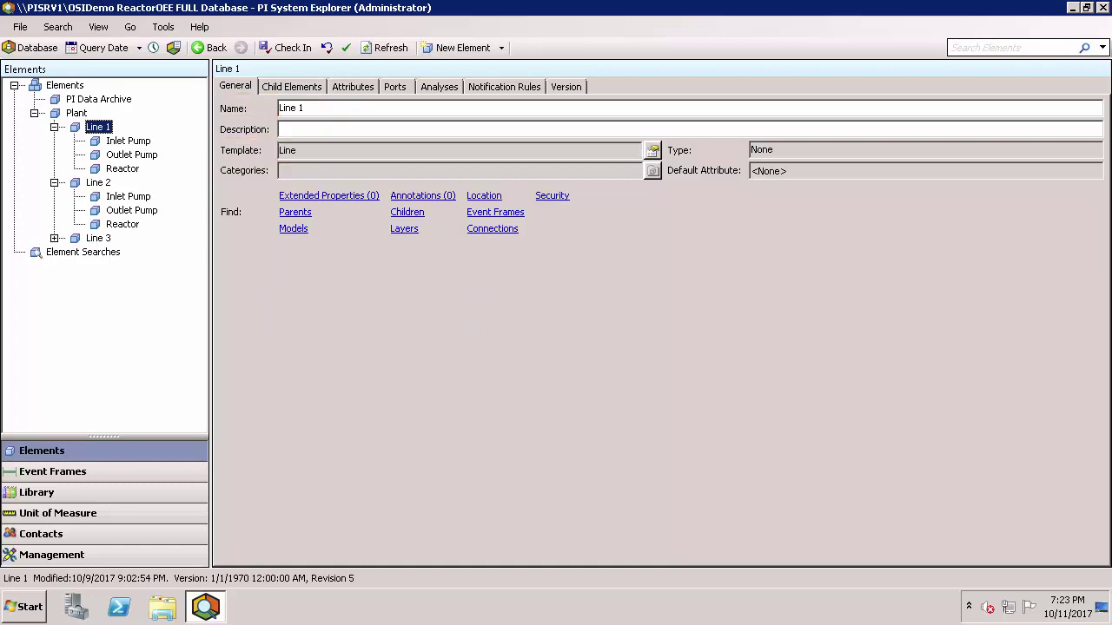
List Line 1's child elements and select the Inlet Pump row.
{"action": "left_click", "coordinate": [293, 87]}
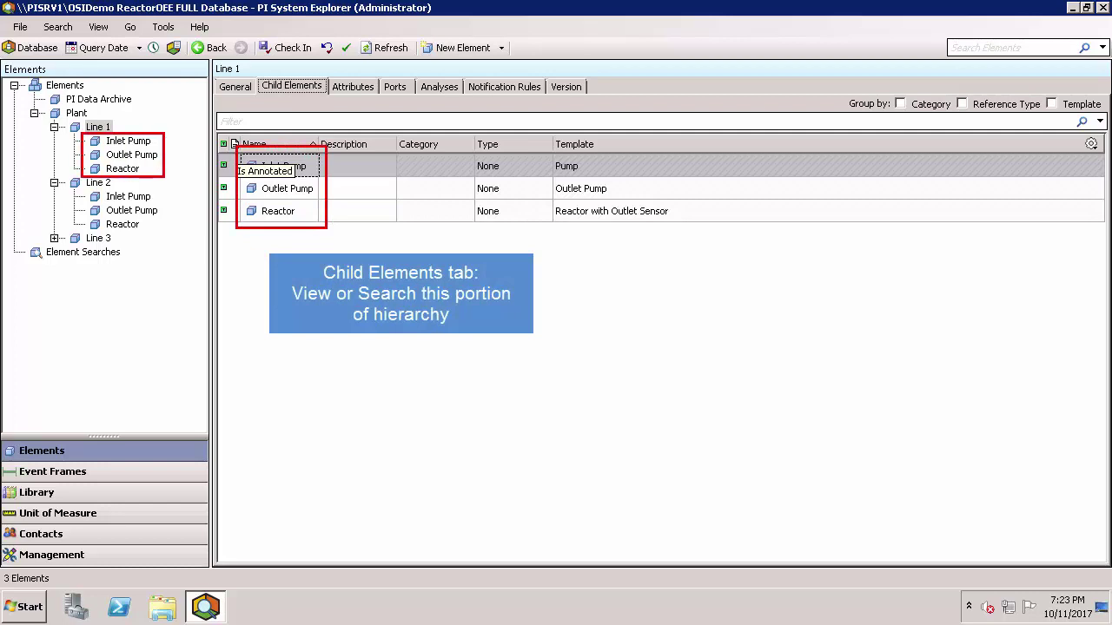
{"action": "left_click", "coordinate": [278, 166]}
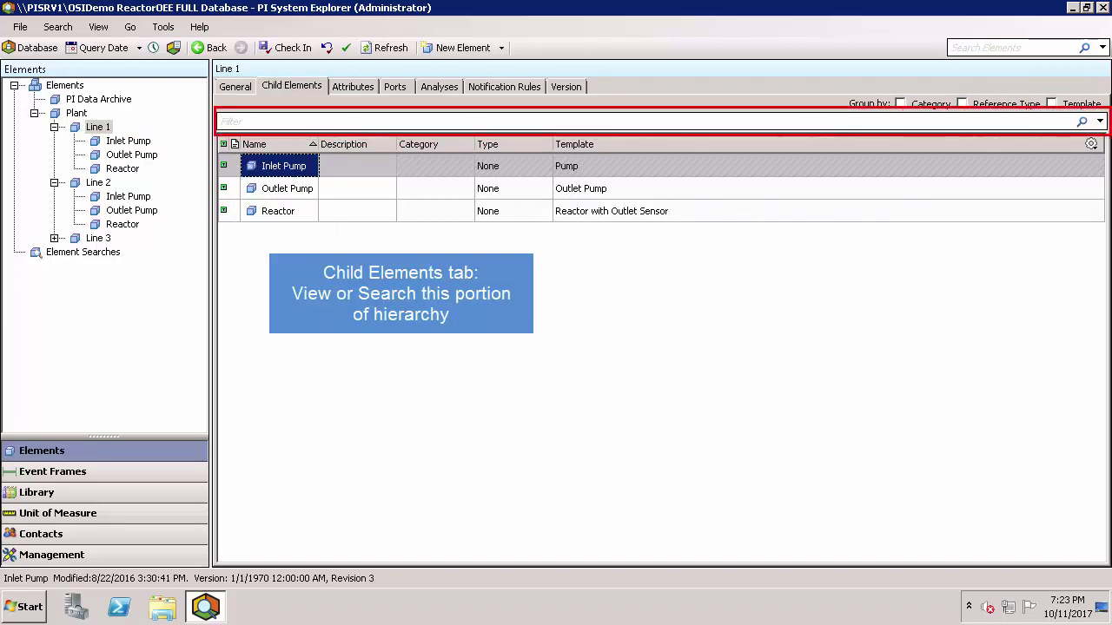
Show Inlet Pump's attributes and look at the attribute list's context menu.
{"action": "left_click", "coordinate": [362, 87]}
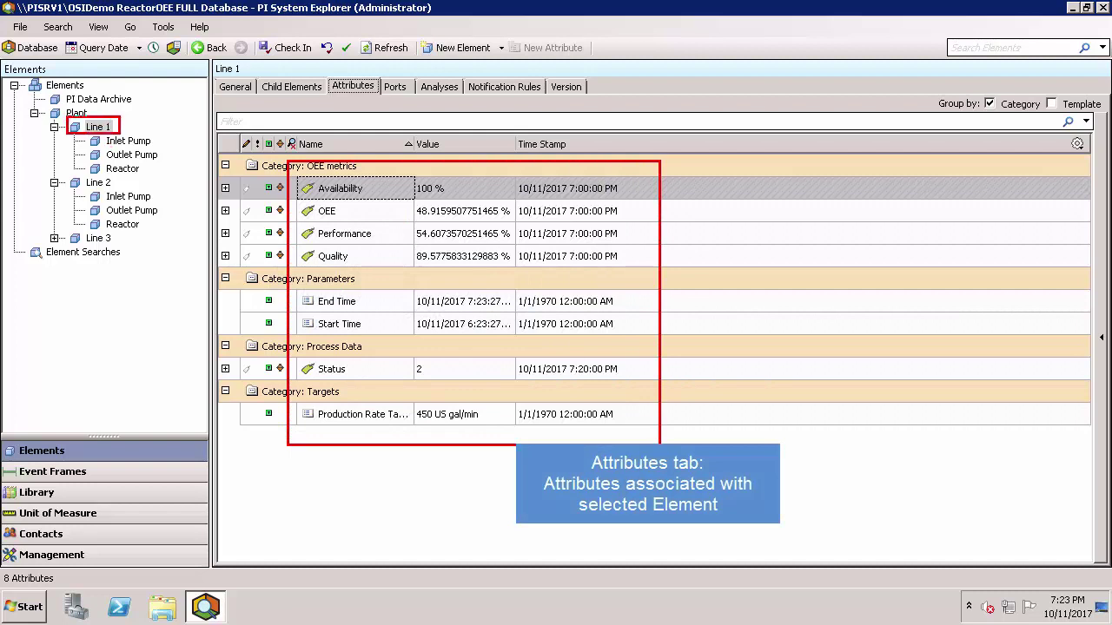
{"action": "left_click", "coordinate": [130, 143]}
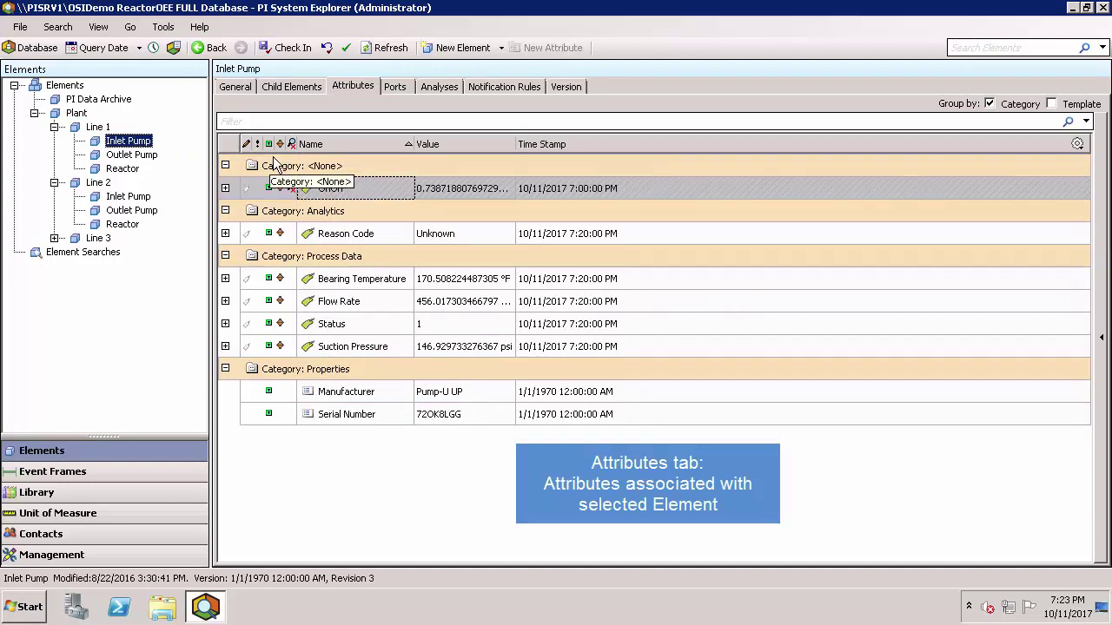
{"action": "right_click", "coordinate": [361, 443]}
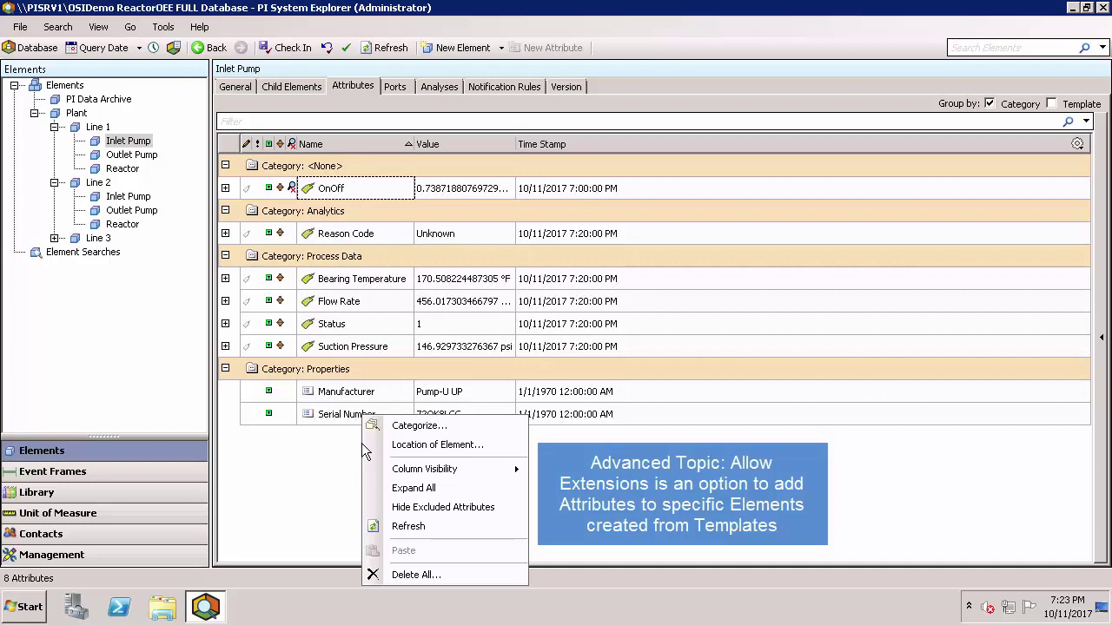
{"action": "key", "text": "Escape"}
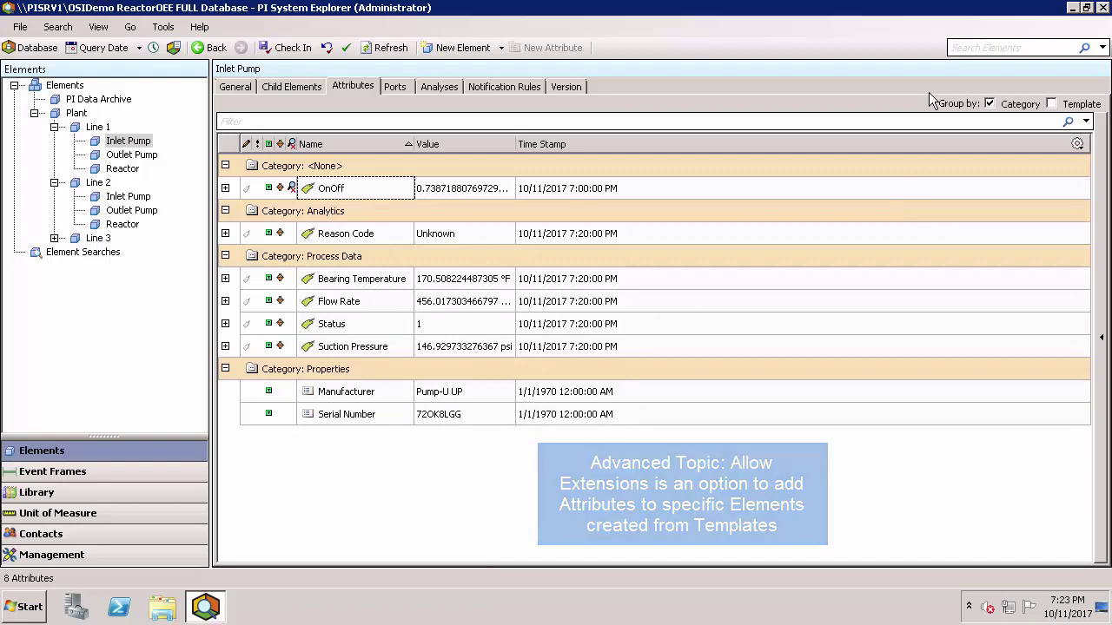
{"action": "left_click_drag", "start_coordinate": [927, 91], "coordinate": [1054, 117]}
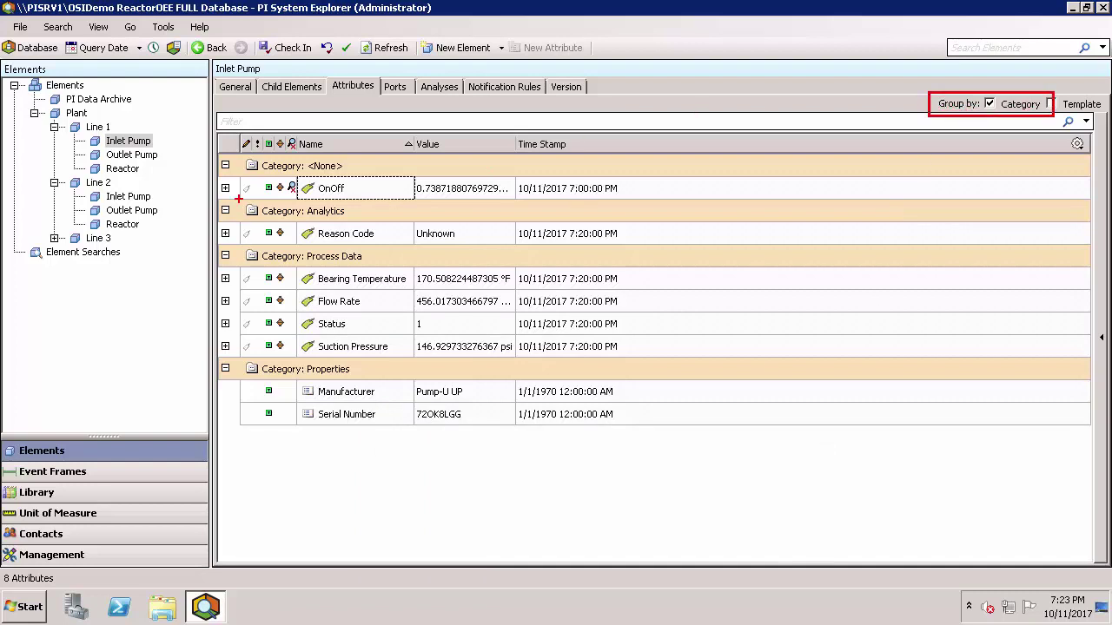
{"action": "left_click_drag", "start_coordinate": [238, 199], "coordinate": [396, 244]}
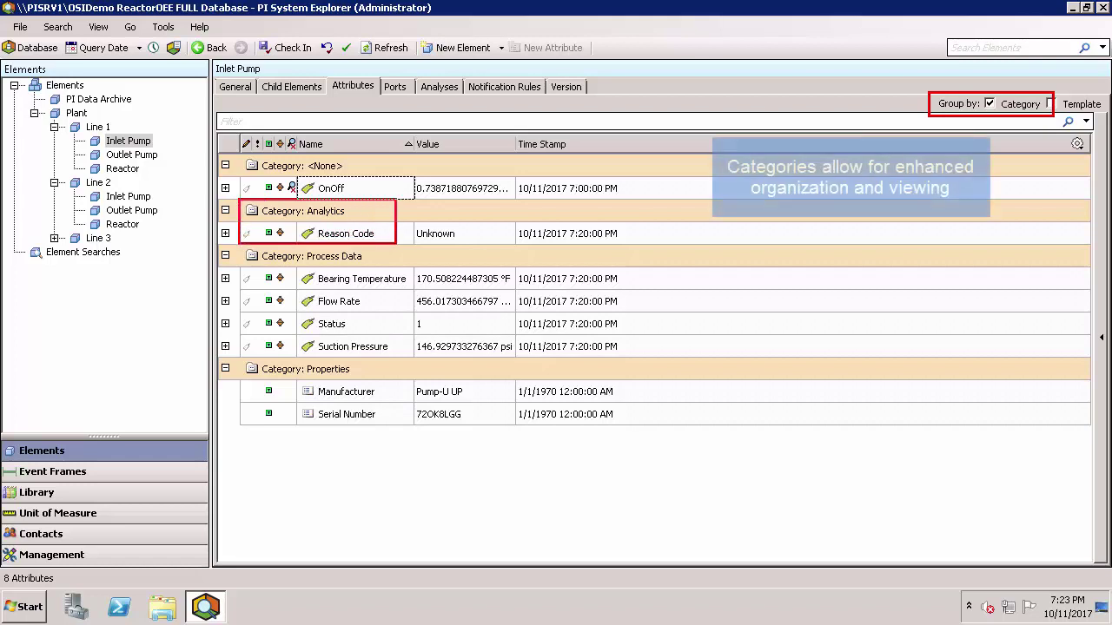
{"action": "key", "text": "Escape"}
Turn Group by Category off and back on, then open Reason Code's configuration details.
{"action": "left_click", "coordinate": [989, 104]}
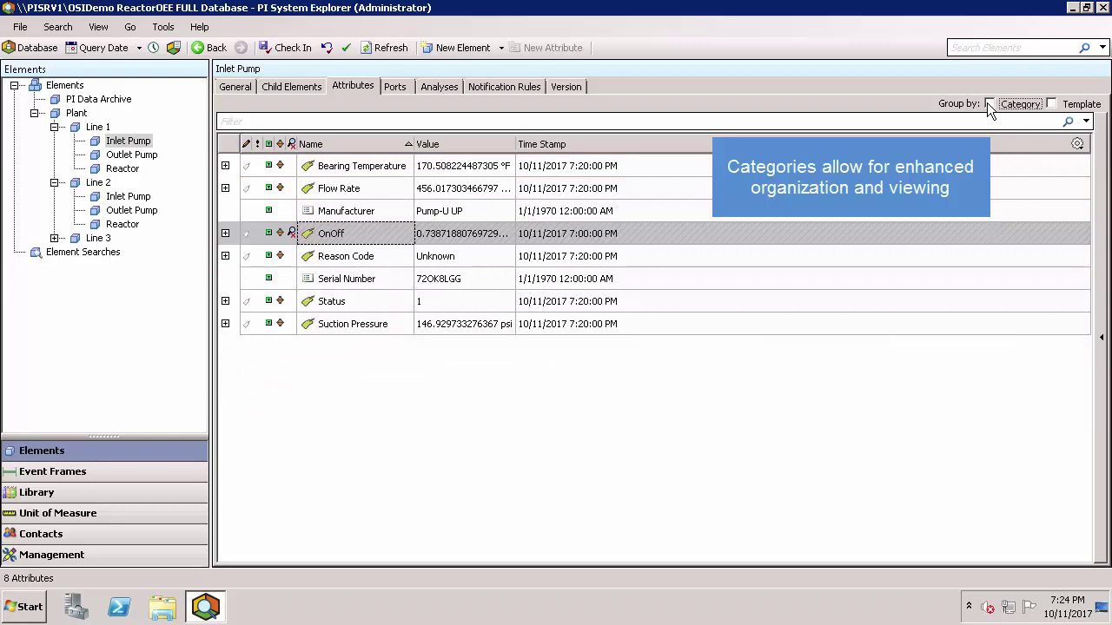
{"action": "left_click", "coordinate": [989, 103]}
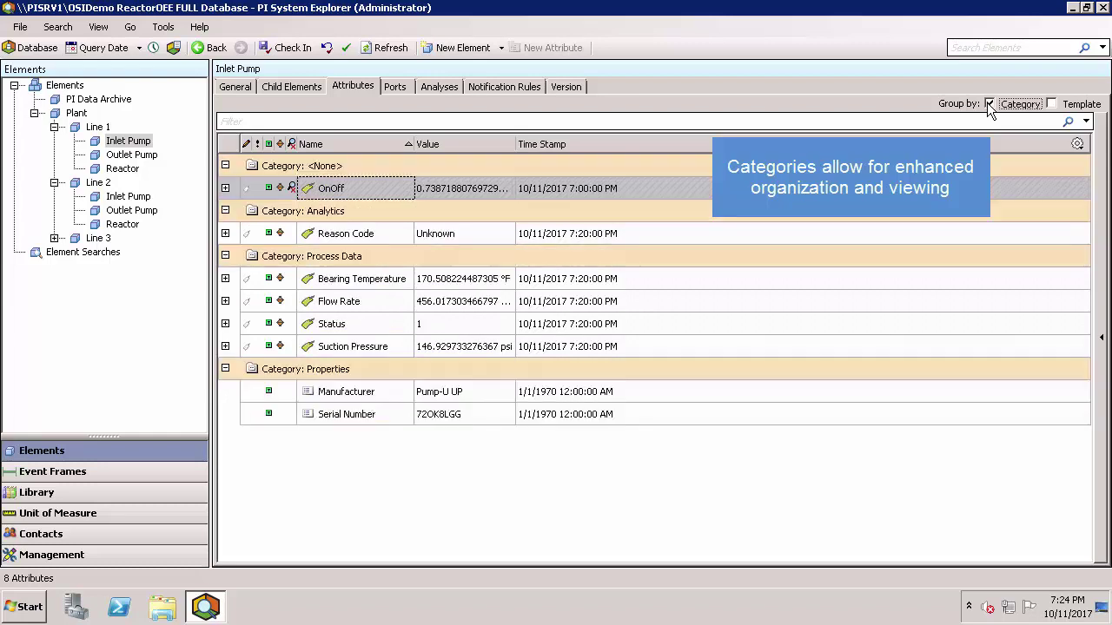
{"action": "left_click", "coordinate": [369, 232]}
{"action": "left_click", "coordinate": [1101, 343]}
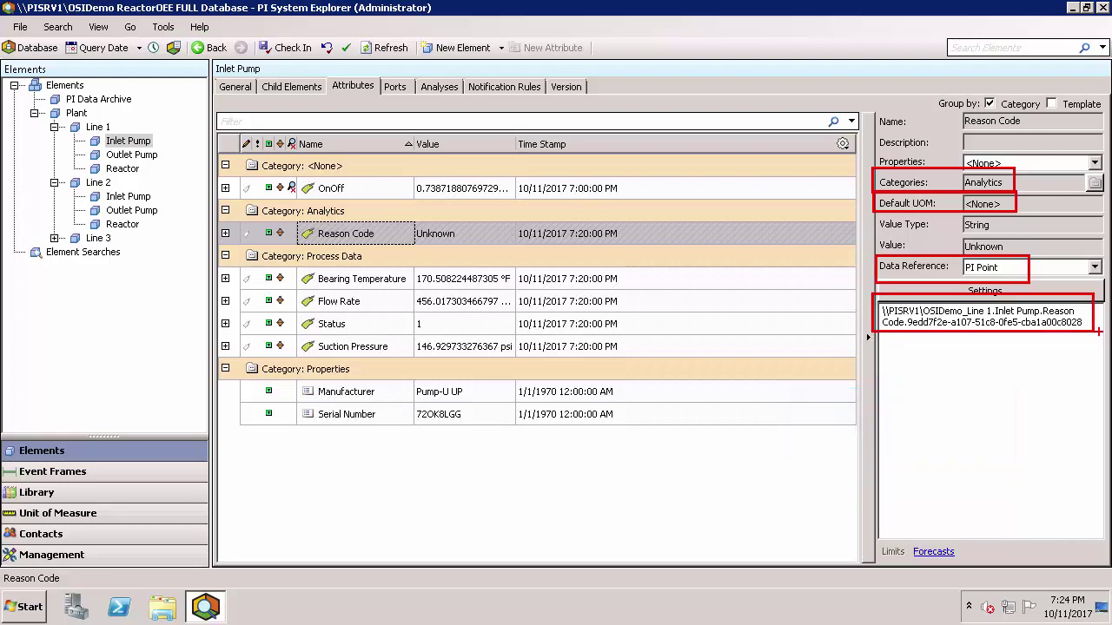
Review Inlet Pump's notification rules and the Pump Downtime analysis trigger 'Status'=0, then return to General.
{"action": "left_click", "coordinate": [504, 86]}
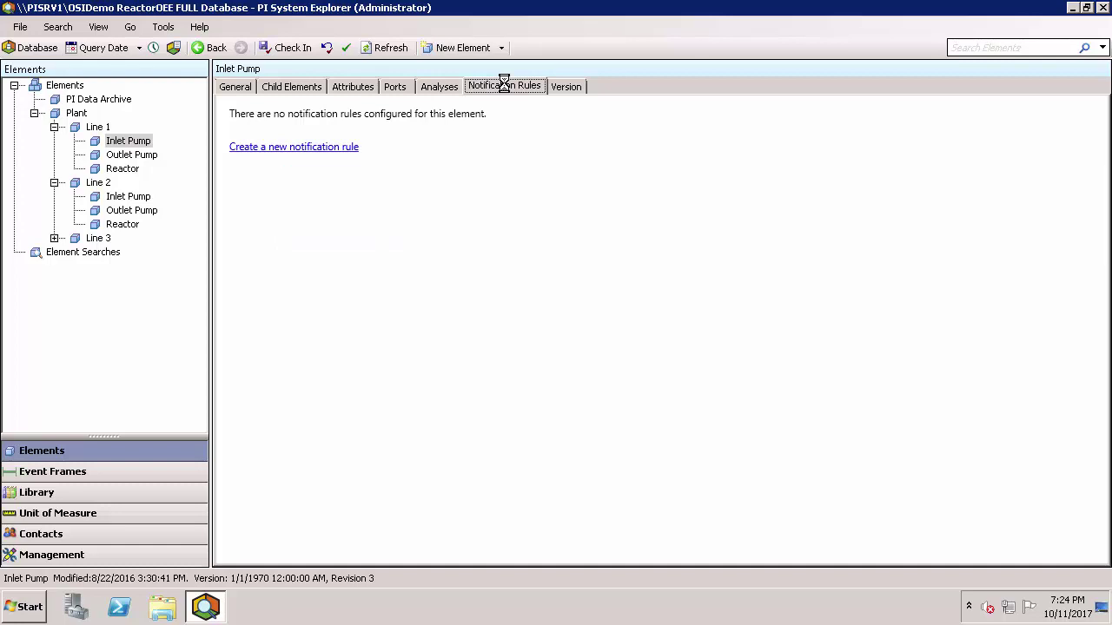
{"action": "left_click", "coordinate": [440, 86]}
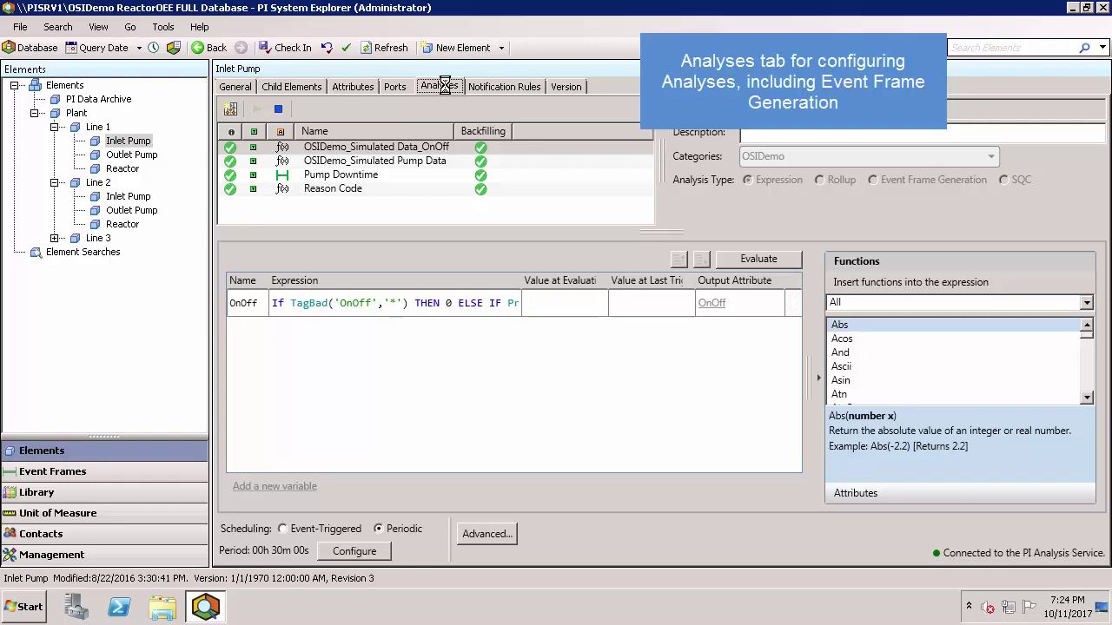
{"action": "left_click", "coordinate": [328, 177]}
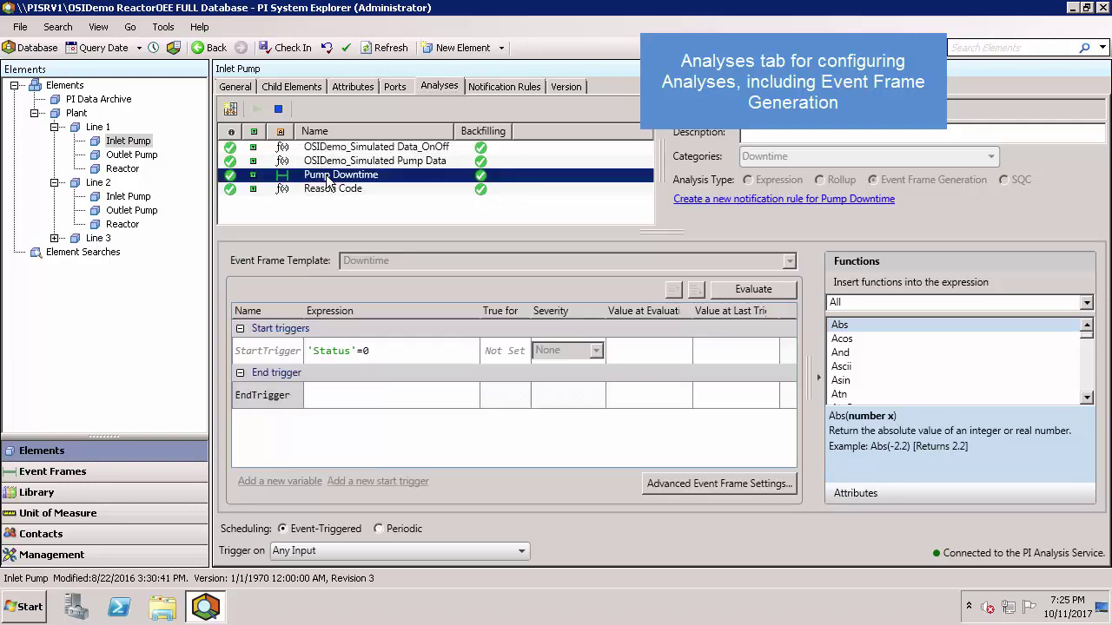
{"action": "left_click", "coordinate": [338, 353]}
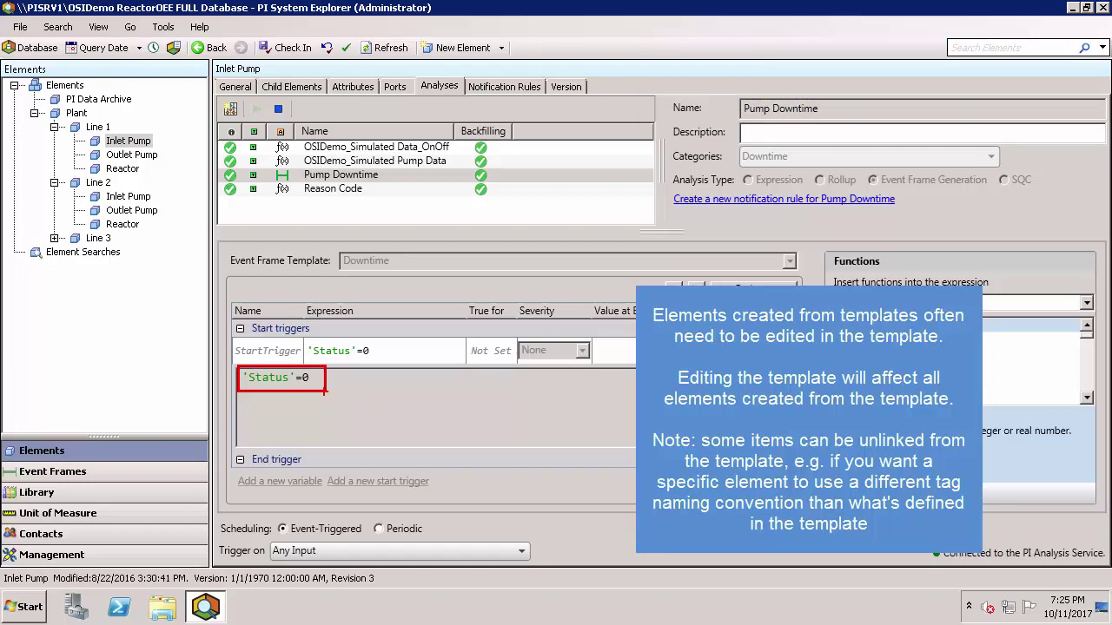
{"action": "left_click", "coordinate": [238, 89]}
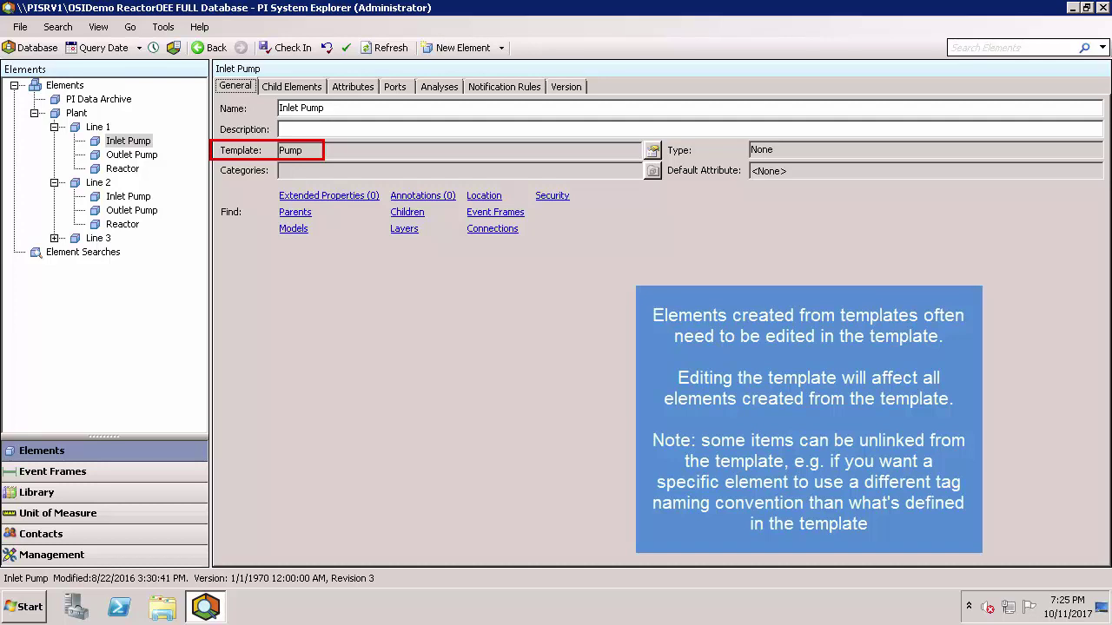
{"action": "left_click", "coordinate": [301, 107]}
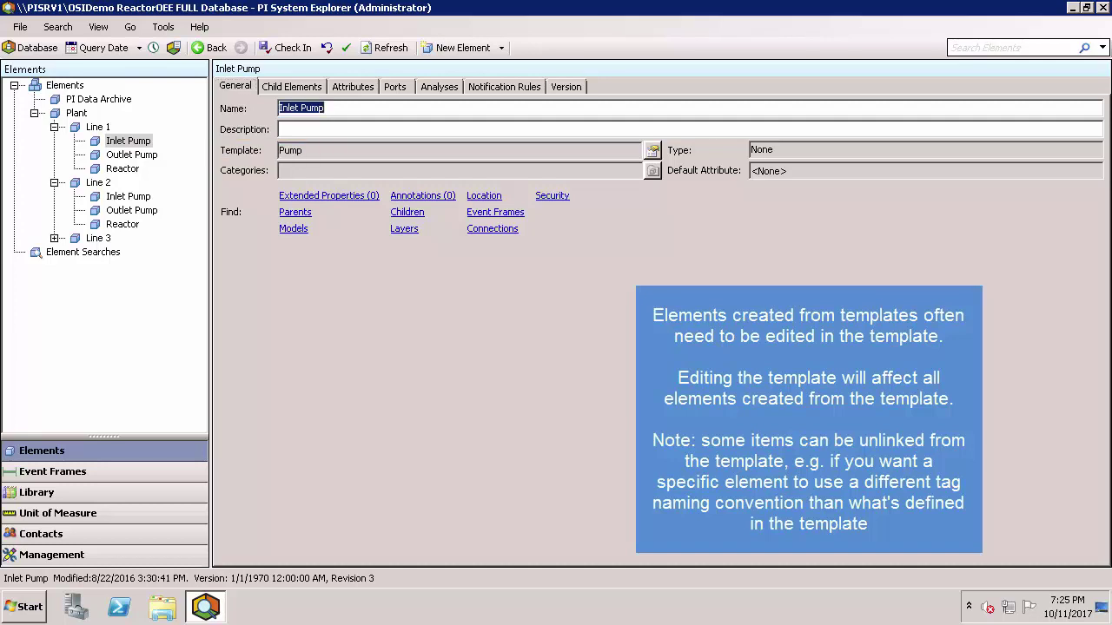
In the Library, expand Templates > Element Templates > Reactor and view Reactor's attribute templates.
{"action": "left_click", "coordinate": [46, 491]}
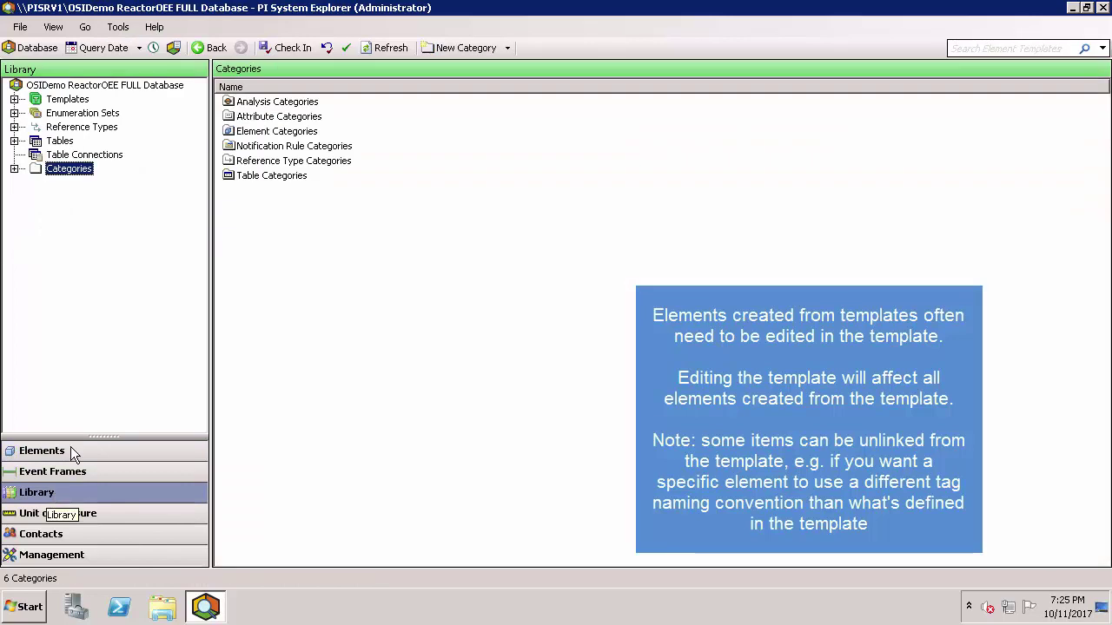
{"action": "left_click", "coordinate": [14, 99]}
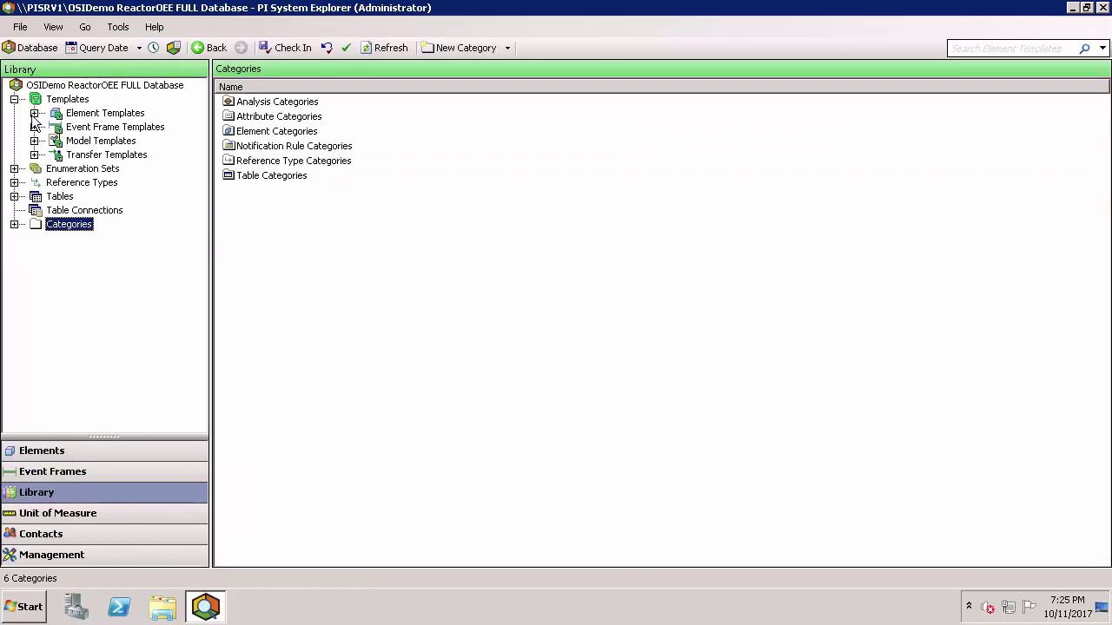
{"action": "left_click", "coordinate": [34, 114]}
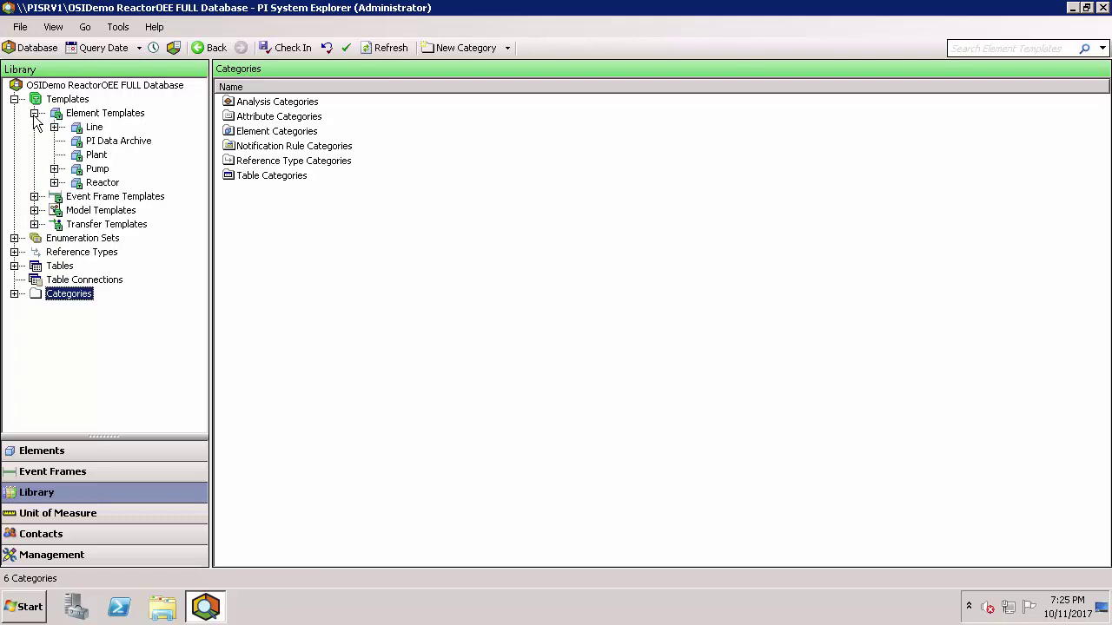
{"action": "left_click", "coordinate": [54, 183]}
{"action": "left_click", "coordinate": [95, 183]}
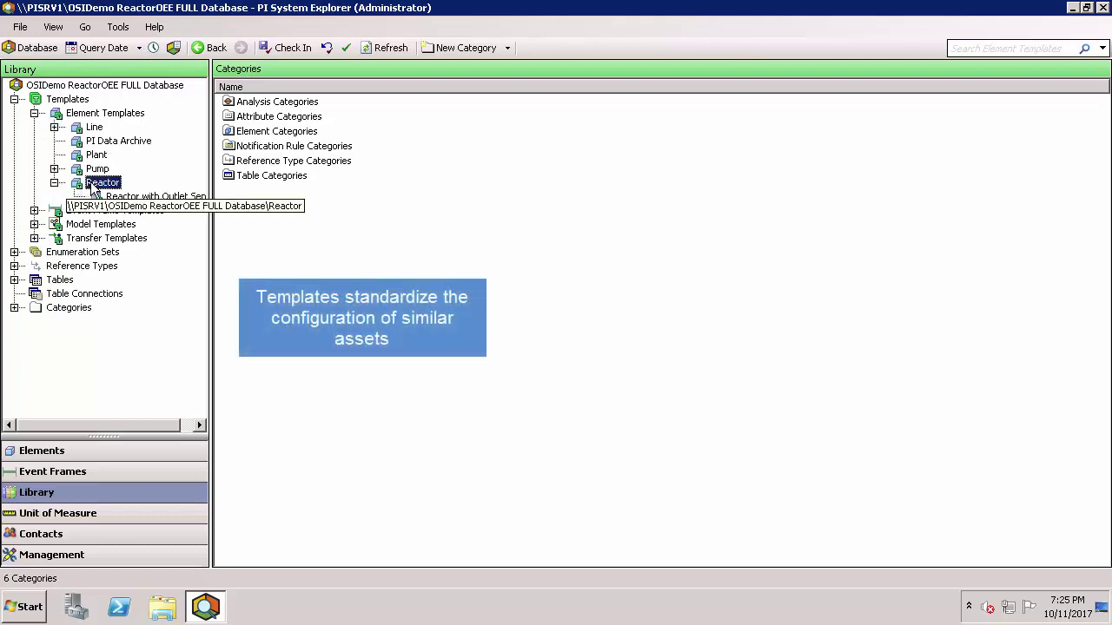
{"action": "left_click", "coordinate": [302, 86]}
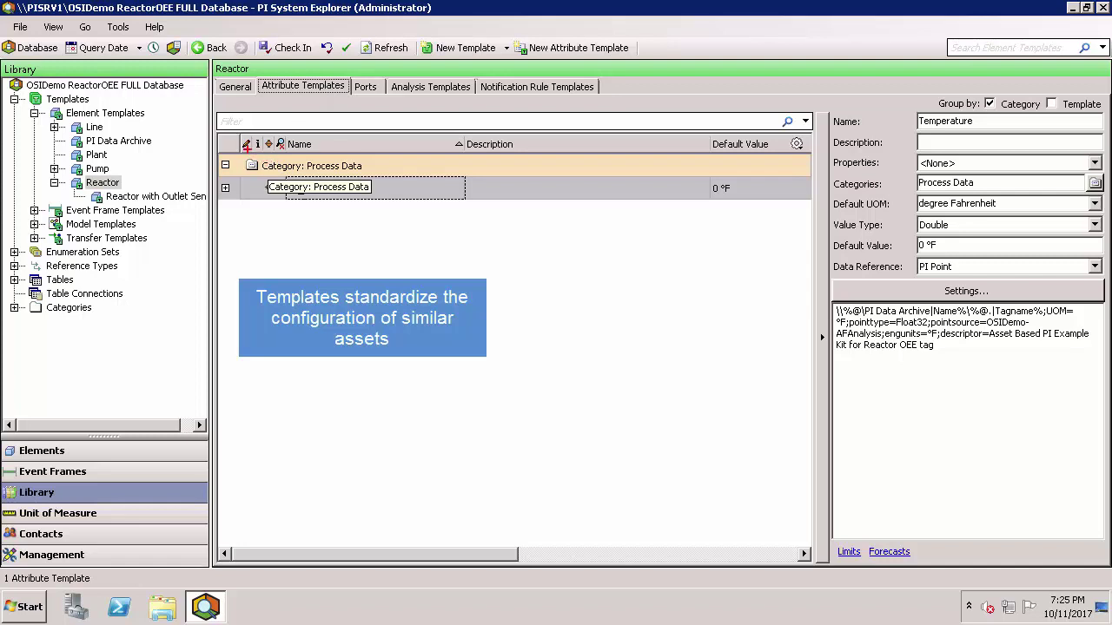
{"action": "mouse_move", "coordinate": [244, 149]}
{"action": "left_mouse_down"}
{"action": "mouse_move", "coordinate": [427, 218]}
{"action": "mouse_move", "coordinate": [484, 222]}
{"action": "left_mouse_up"}
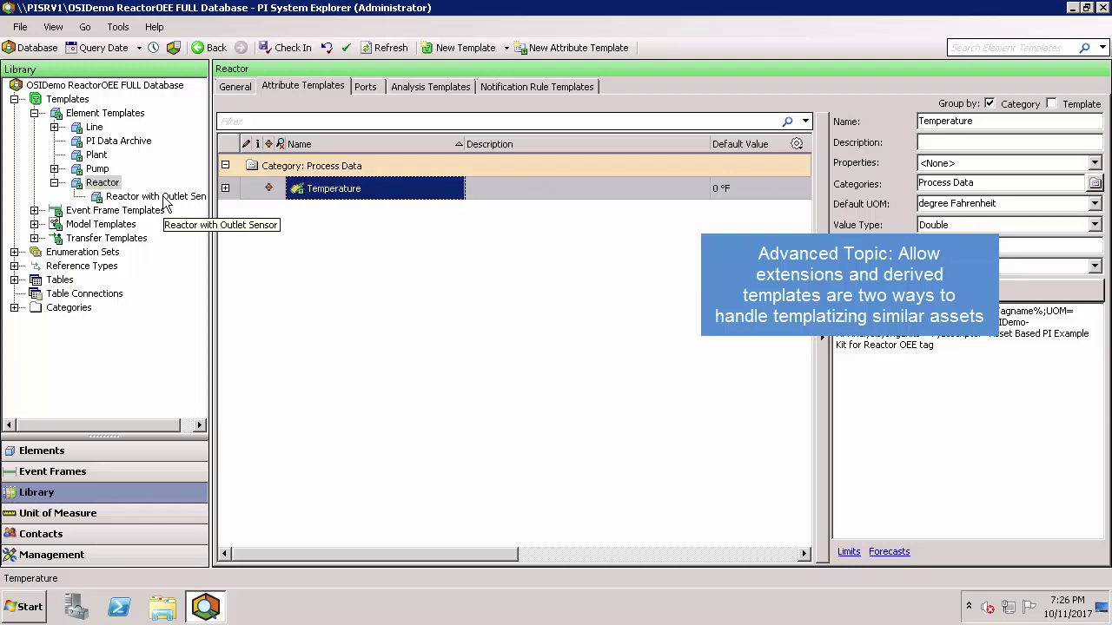
View the Reactor with Outlet Sensor template's attribute templates and select Outlet Sensor.
{"action": "left_click", "coordinate": [232, 87]}
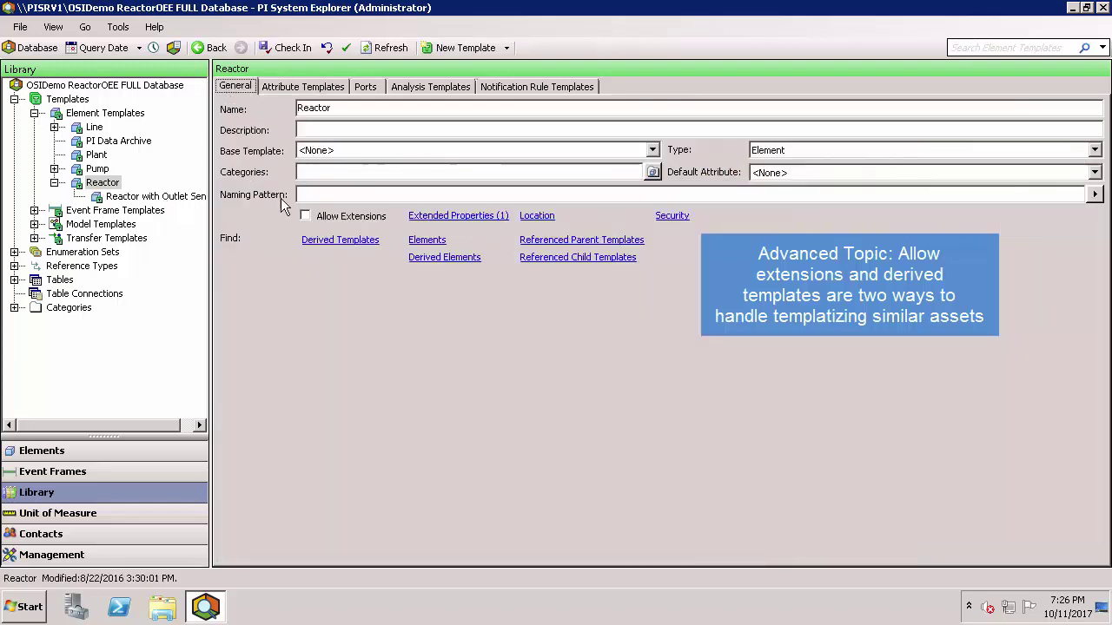
{"action": "left_click_drag", "start_coordinate": [288, 204], "coordinate": [395, 227]}
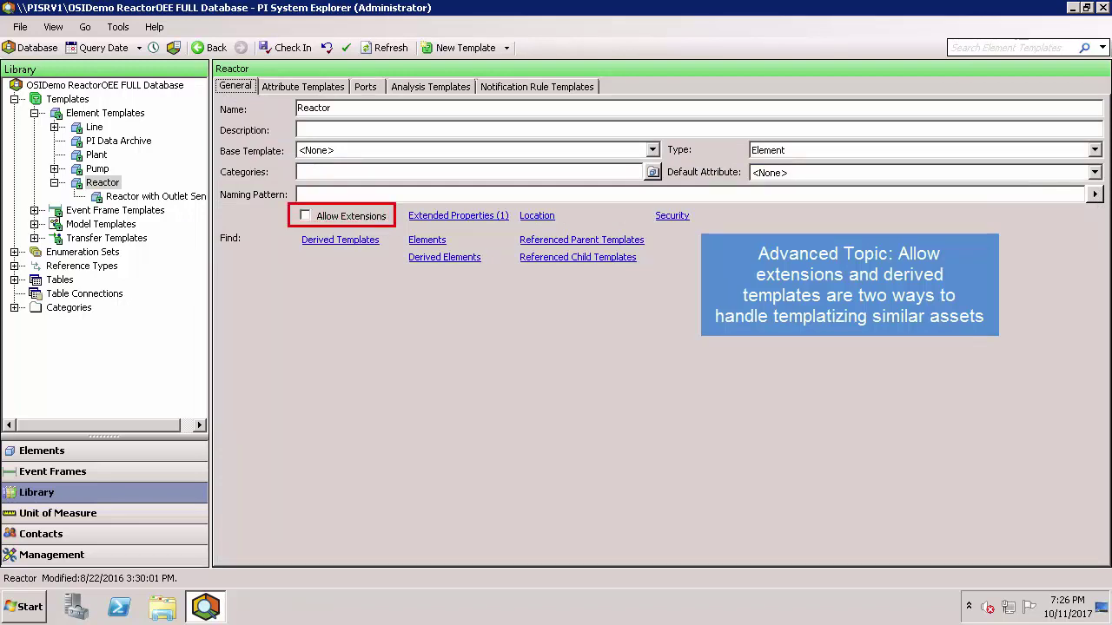
{"action": "key", "text": "Escape"}
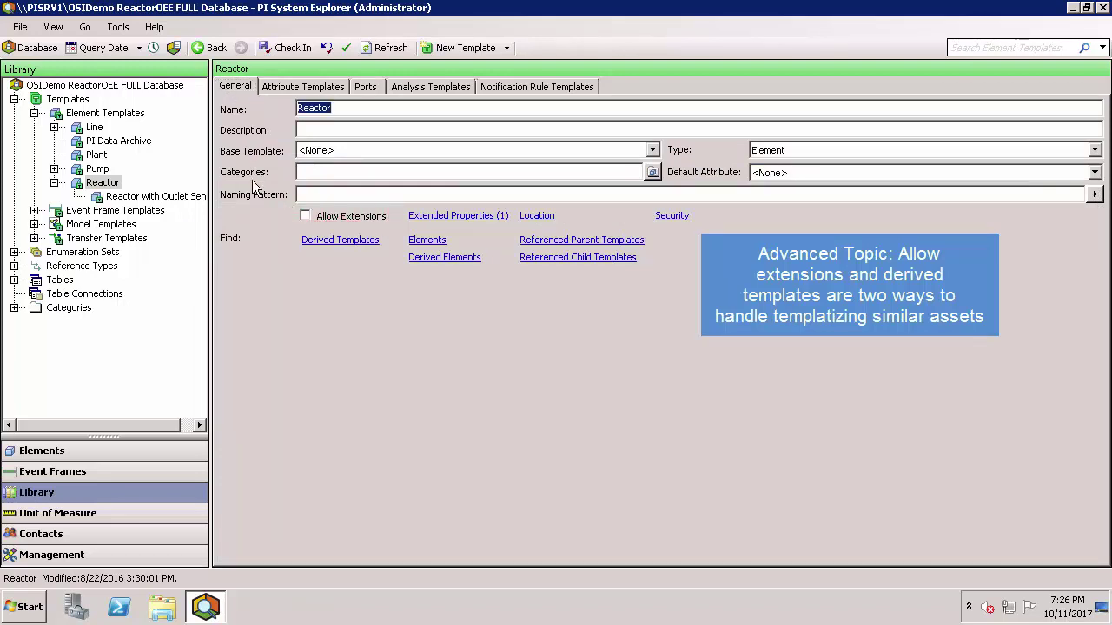
{"action": "left_click", "coordinate": [163, 197]}
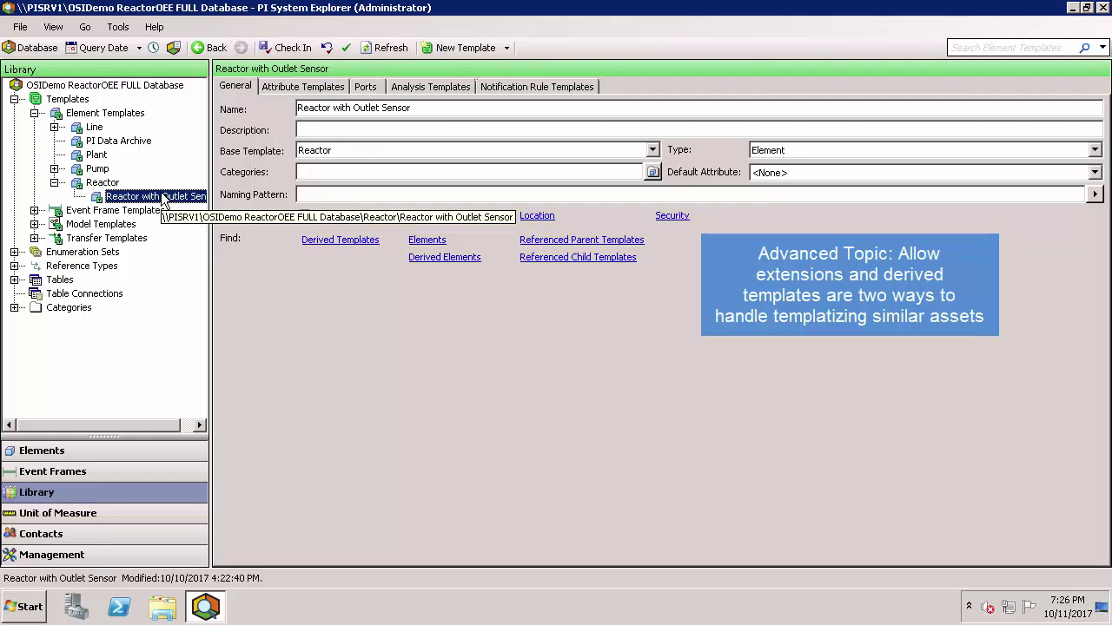
{"action": "left_click", "coordinate": [282, 85]}
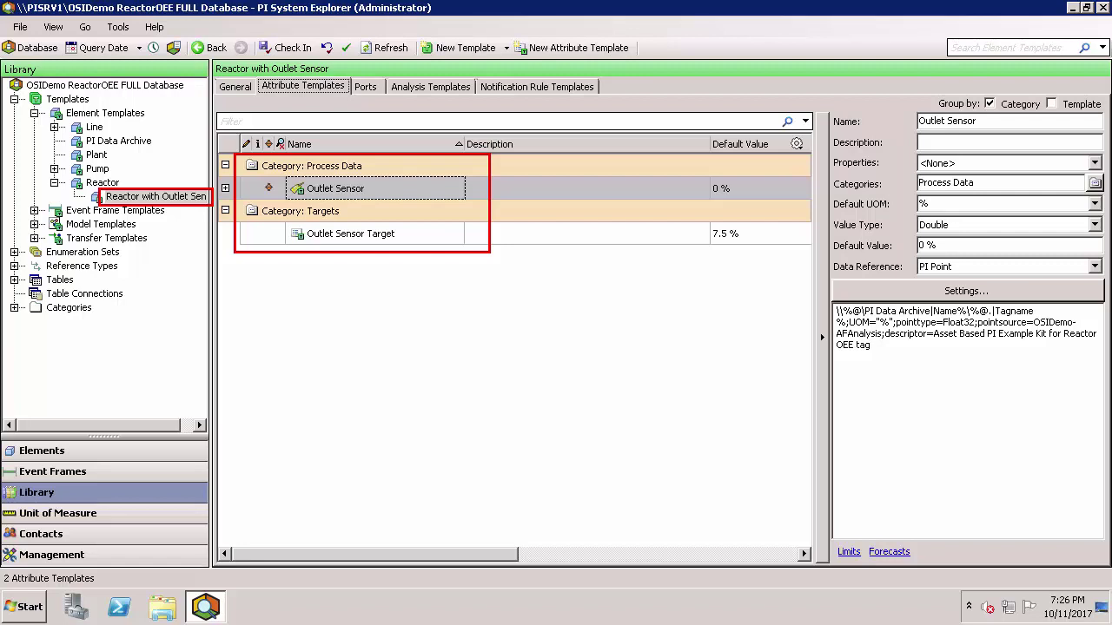
{"action": "left_click", "coordinate": [335, 188]}
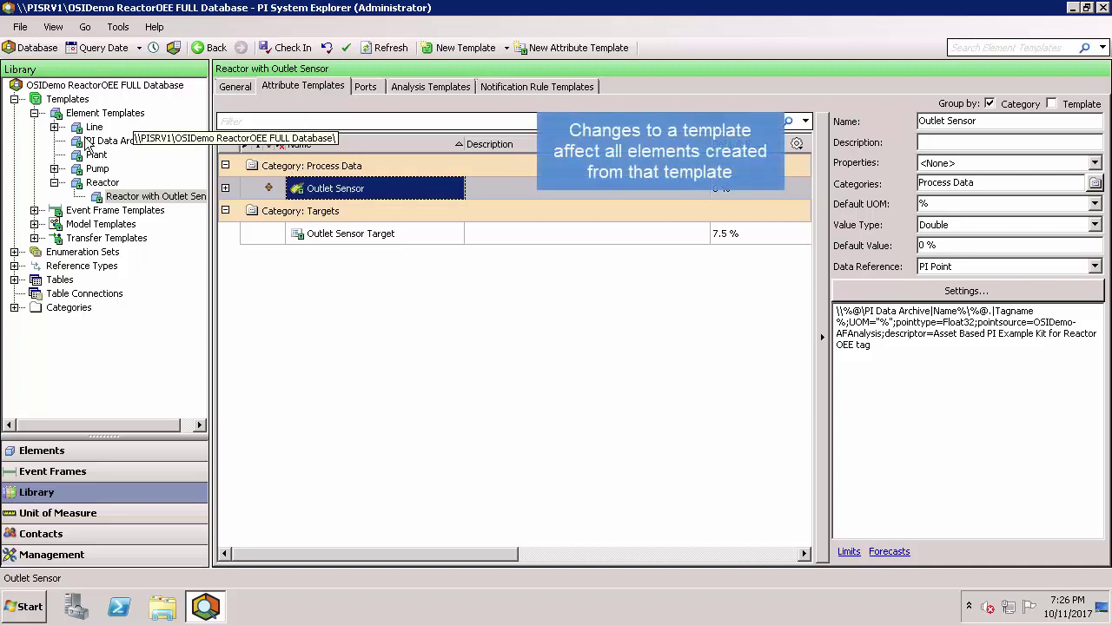
Show the Pump template's analysis templates and dismiss the new-analysis menu without adding one.
{"action": "left_click", "coordinate": [97, 169]}
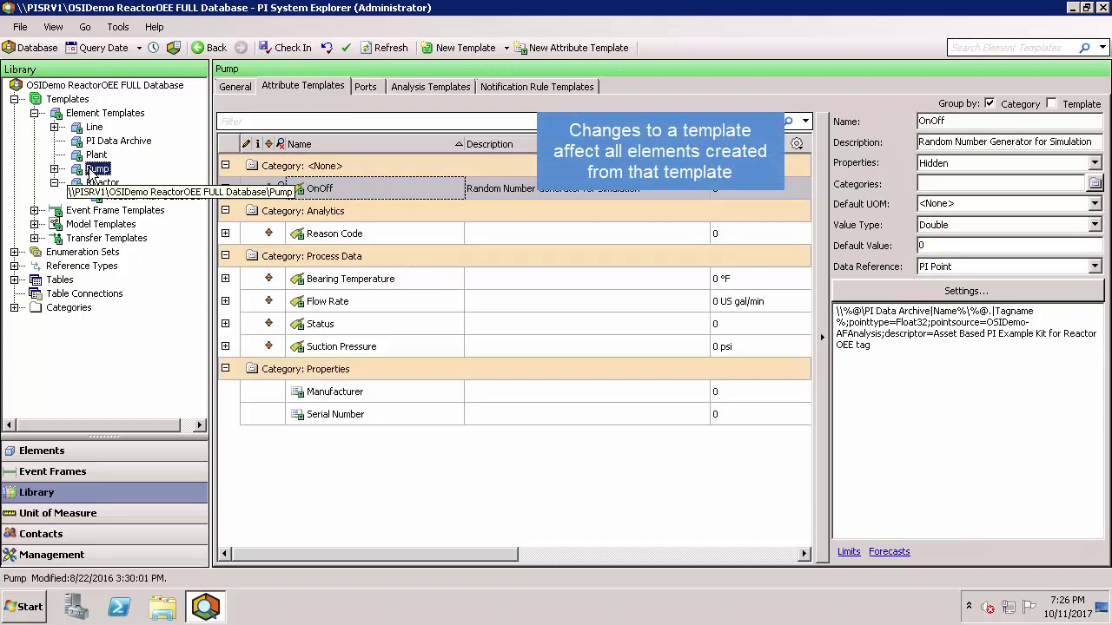
{"action": "left_click", "coordinate": [410, 87]}
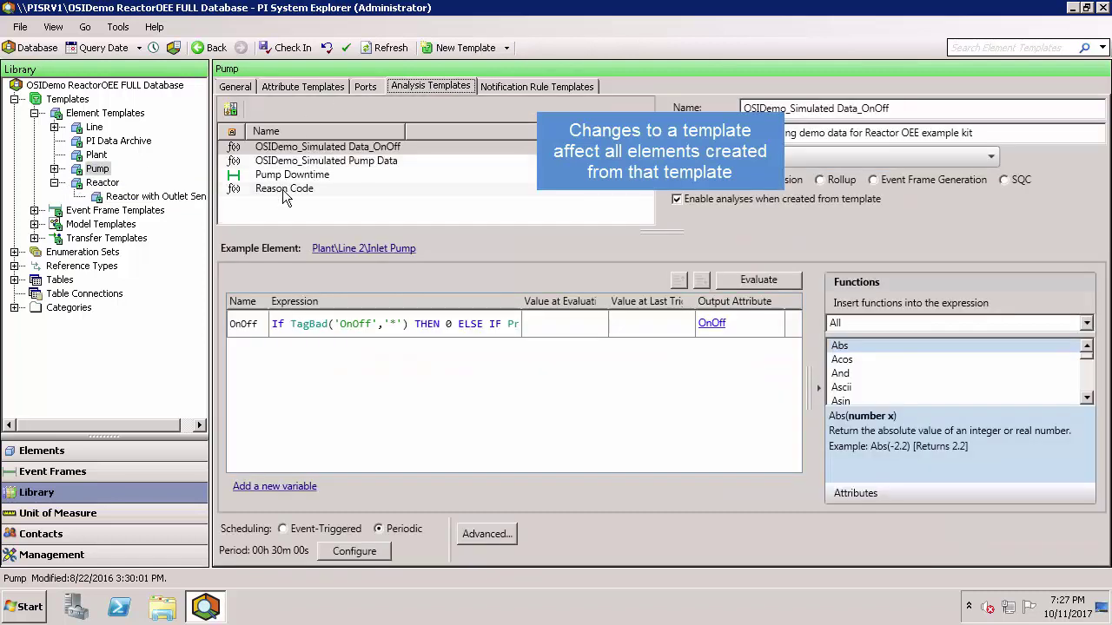
{"action": "left_click", "coordinate": [283, 201]}
{"action": "right_click", "coordinate": [283, 200]}
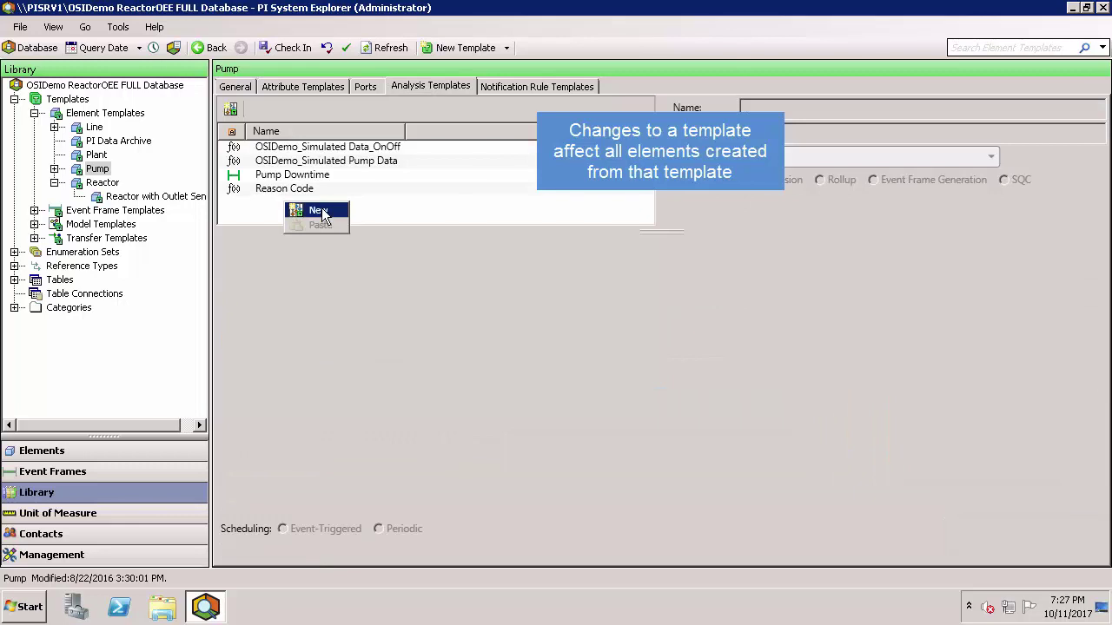
{"action": "left_click", "coordinate": [318, 211]}
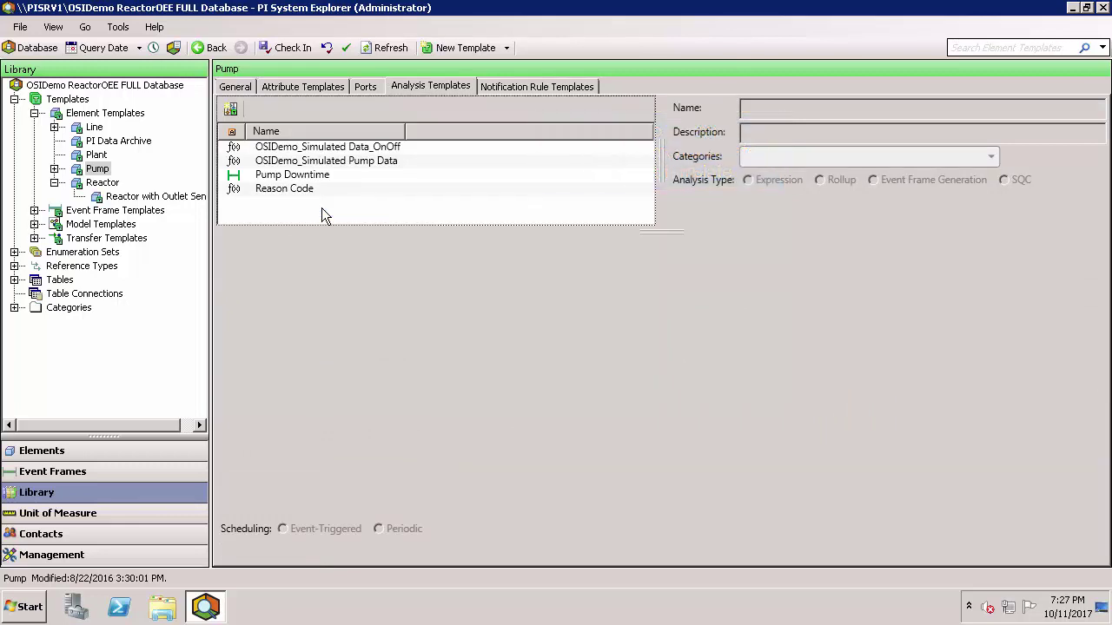
Expand Event Frame Templates and view the Downtime template's attribute templates.
{"action": "left_click", "coordinate": [136, 212]}
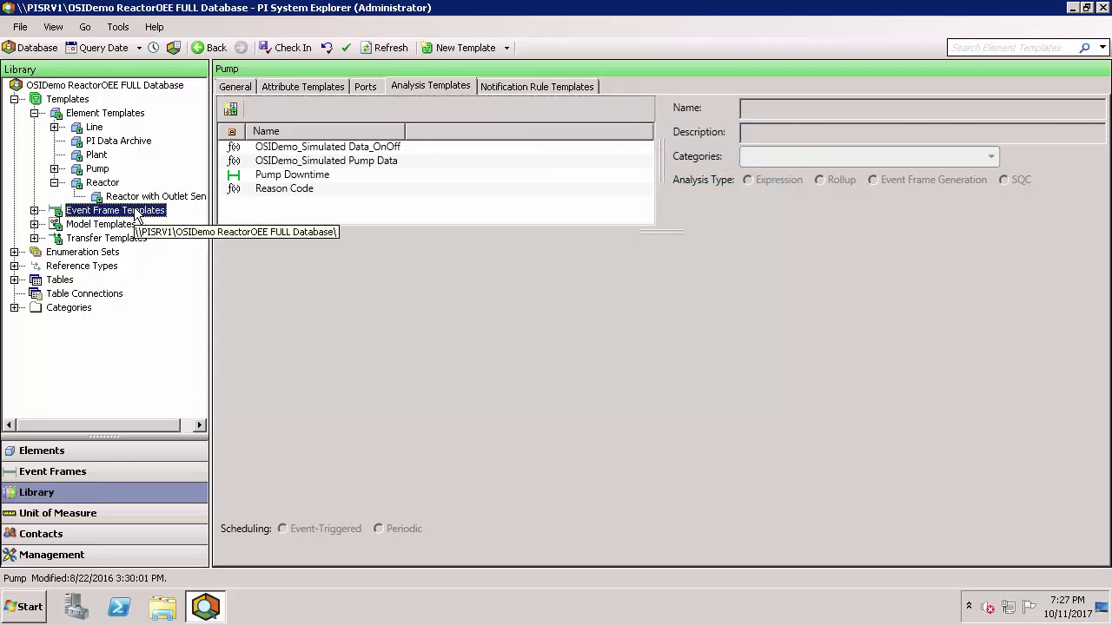
{"action": "left_click", "coordinate": [35, 211]}
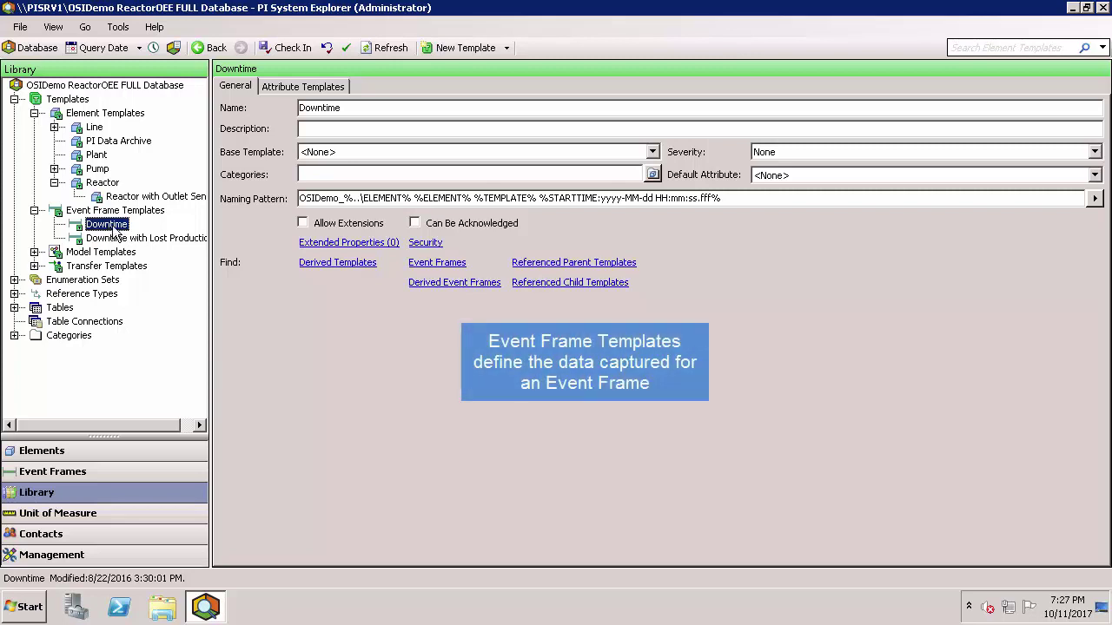
{"action": "left_click", "coordinate": [304, 88]}
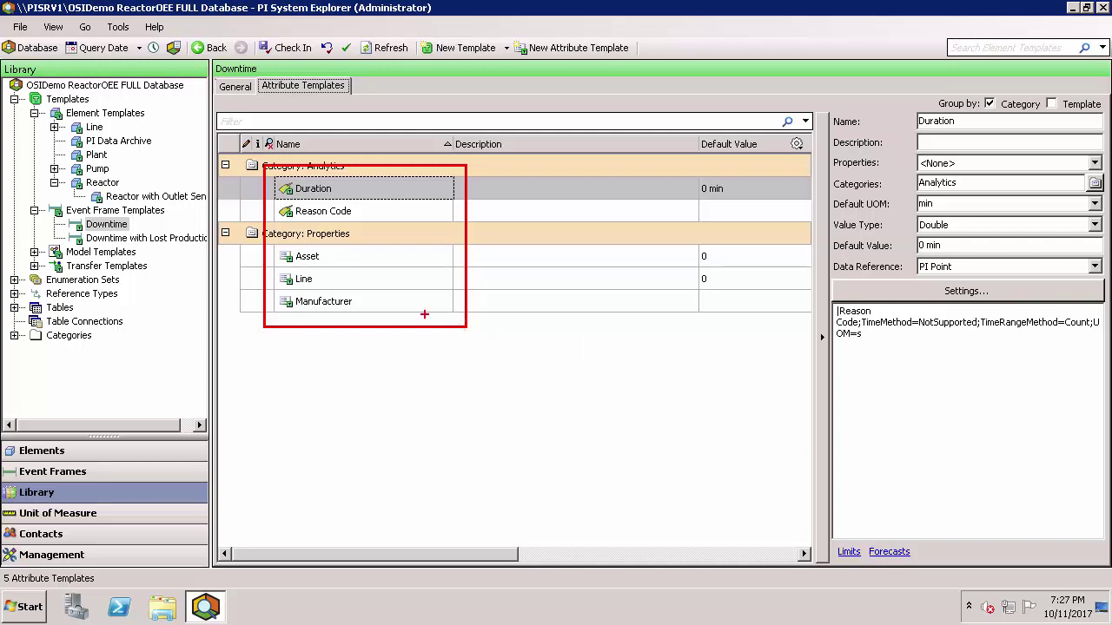
Expand Enumeration Sets in the Library and open the OnOff set.
{"action": "left_click", "coordinate": [52, 278]}
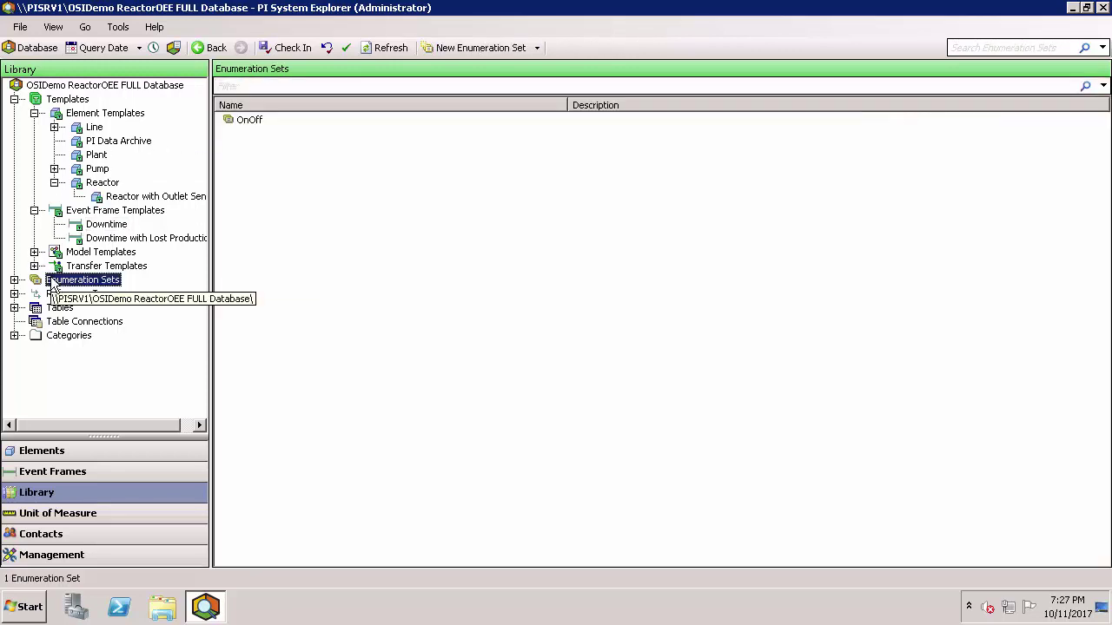
{"action": "left_click", "coordinate": [14, 280]}
{"action": "left_click", "coordinate": [79, 294]}
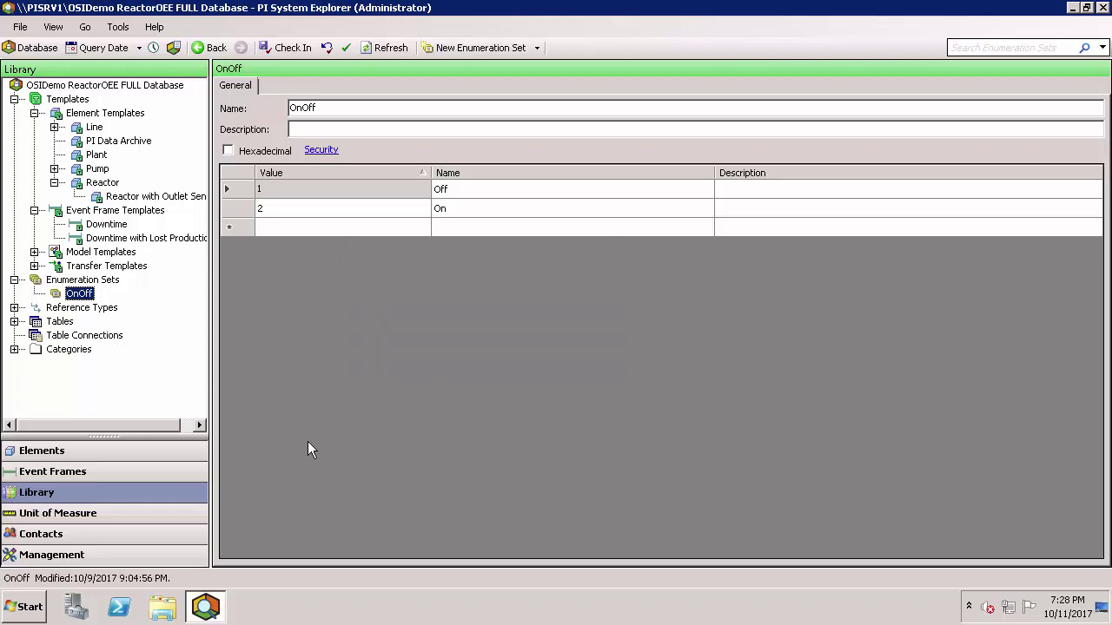
Open the OSIDemo_Pump Information table, check Inlet Pump's attributes, then show Table Connections.
{"action": "left_click", "coordinate": [14, 322]}
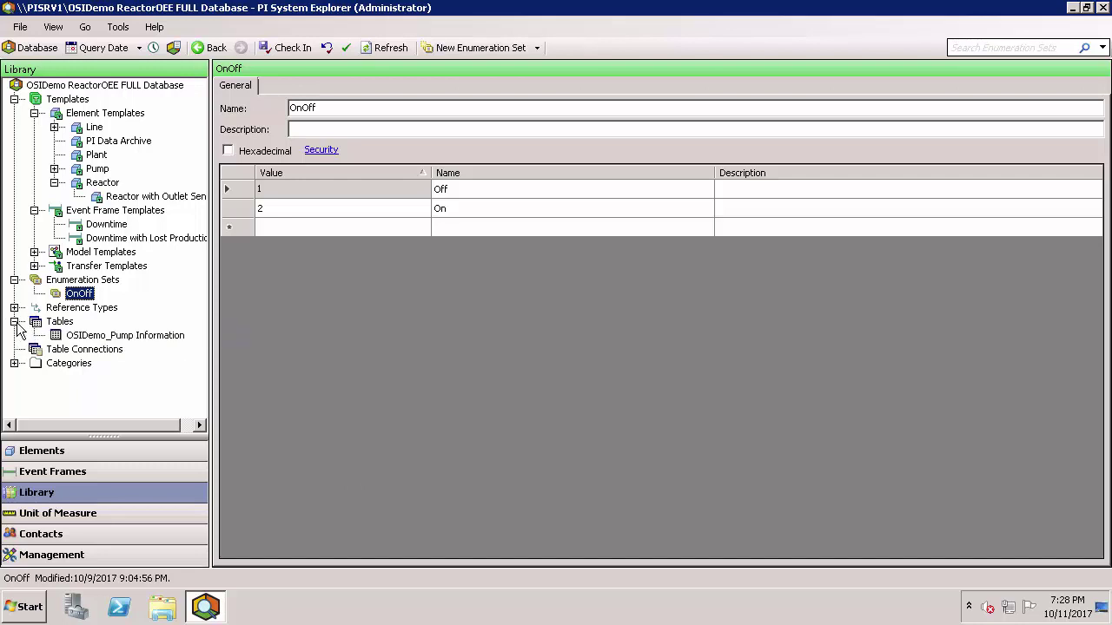
{"action": "left_click", "coordinate": [82, 337]}
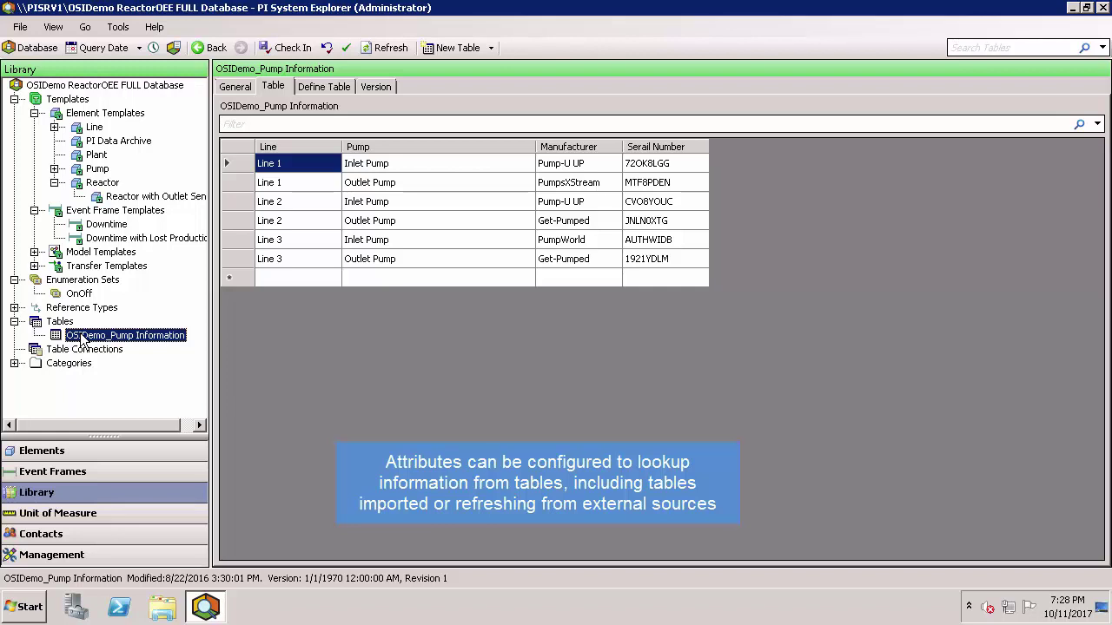
{"action": "left_click", "coordinate": [43, 450]}
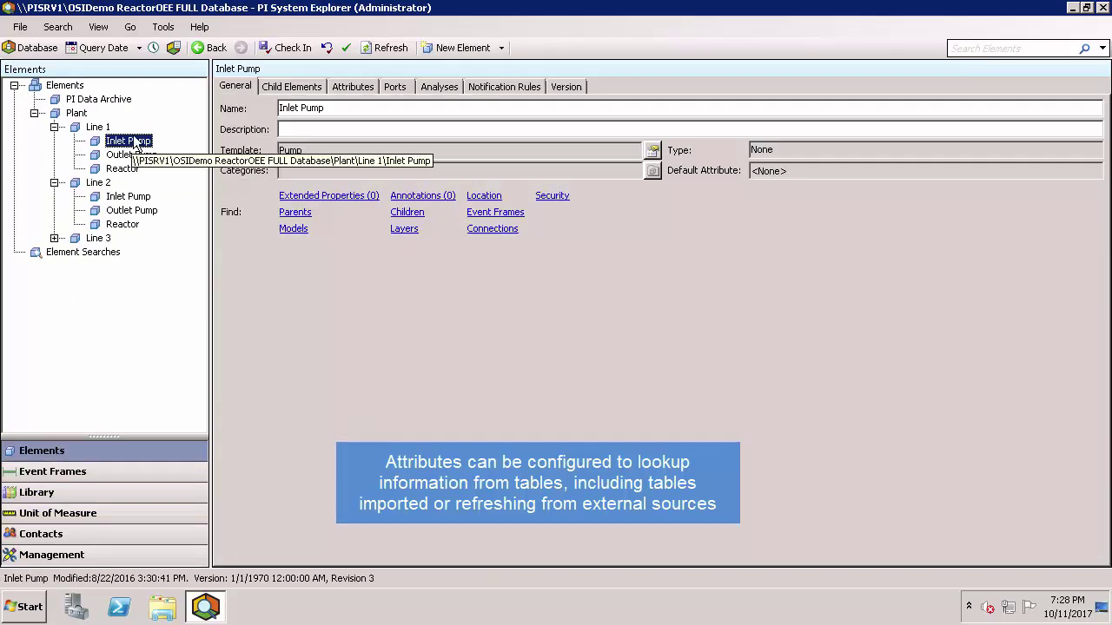
{"action": "left_click", "coordinate": [344, 88]}
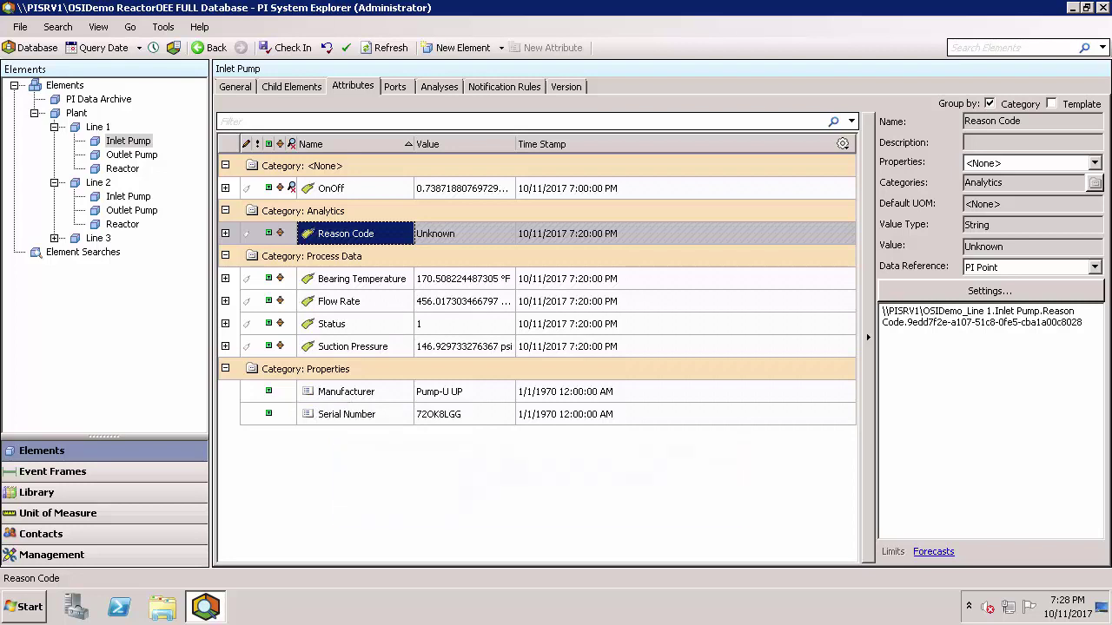
{"action": "left_click", "coordinate": [96, 492]}
{"action": "left_click", "coordinate": [85, 349]}
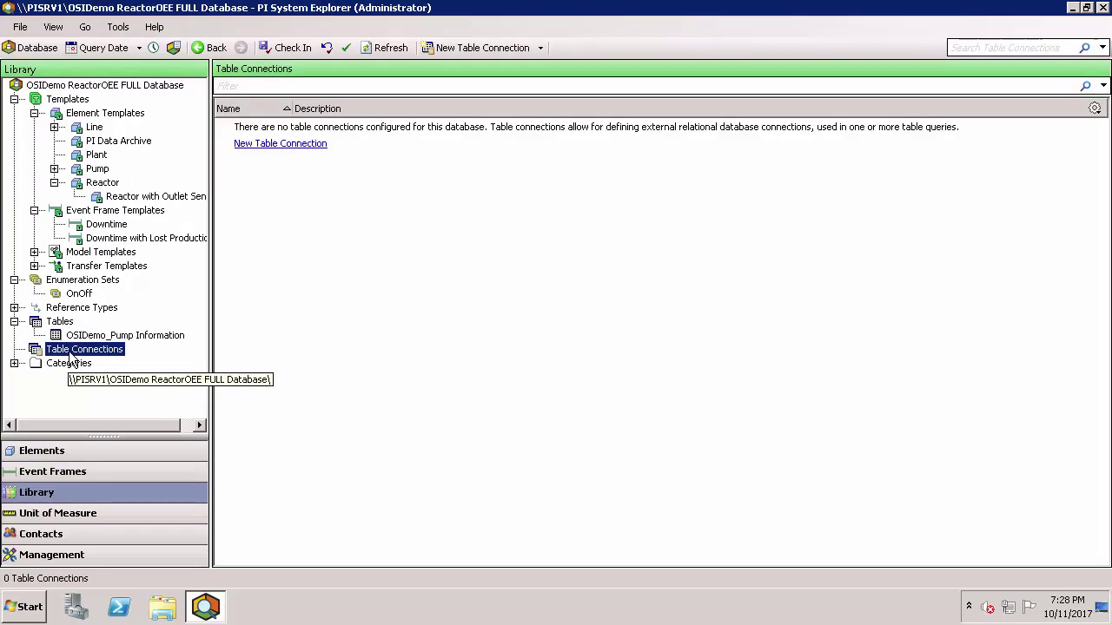
Expand Categories and list the 14 attribute categories, Analytics through Targets.
{"action": "left_click", "coordinate": [70, 363]}
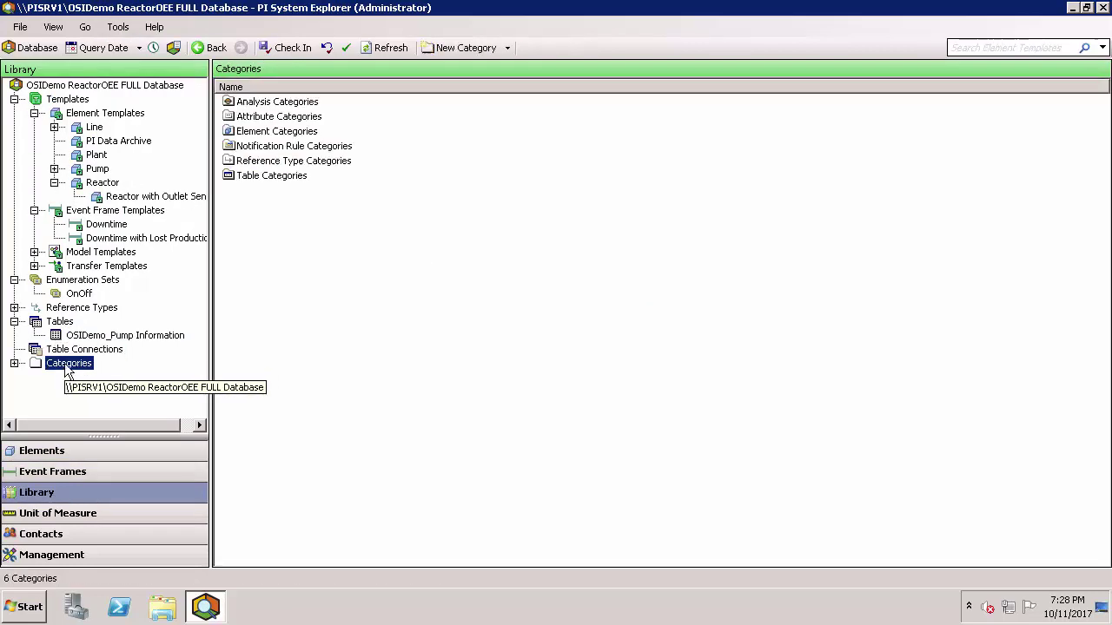
{"action": "left_click", "coordinate": [14, 363]}
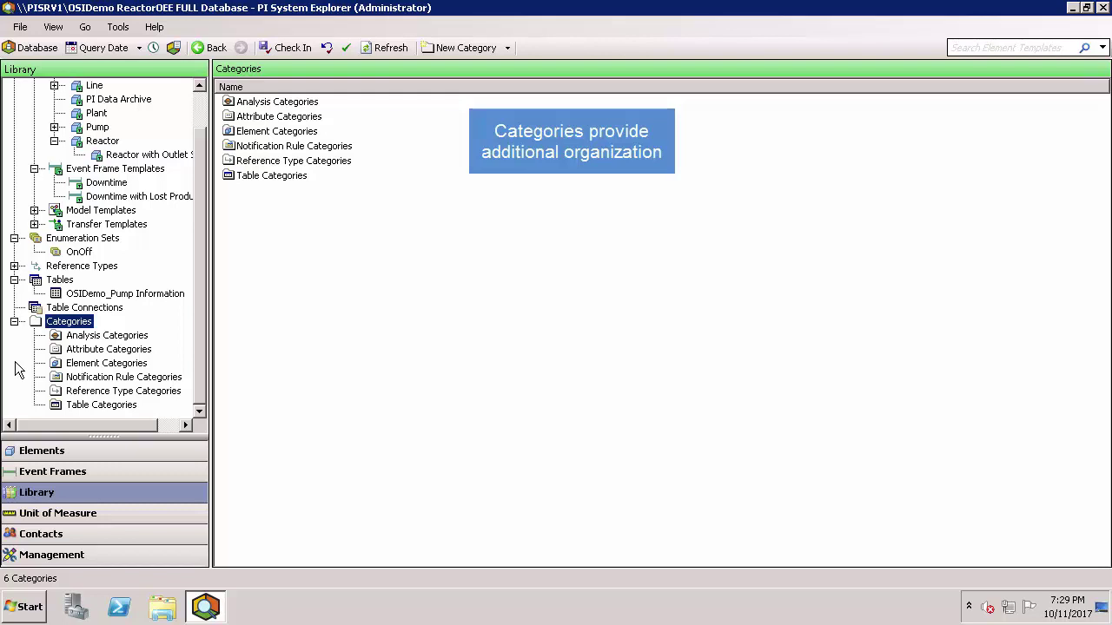
{"action": "left_click", "coordinate": [108, 351]}
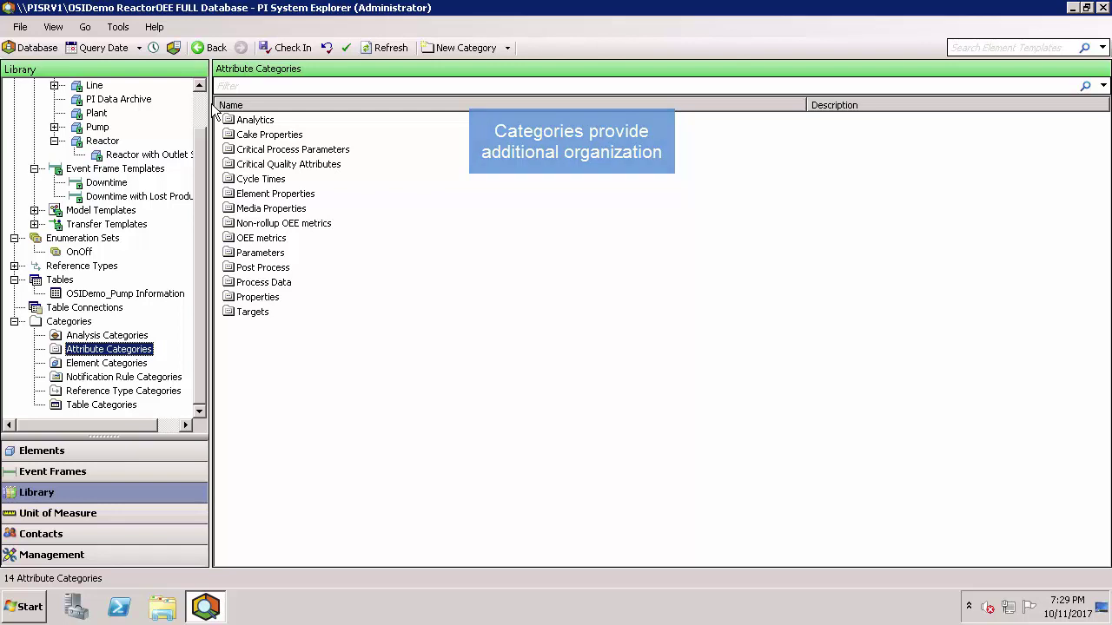
Start and cancel a new analysis search in Management, then show the Event Frame searches.
{"action": "left_click", "coordinate": [71, 557]}
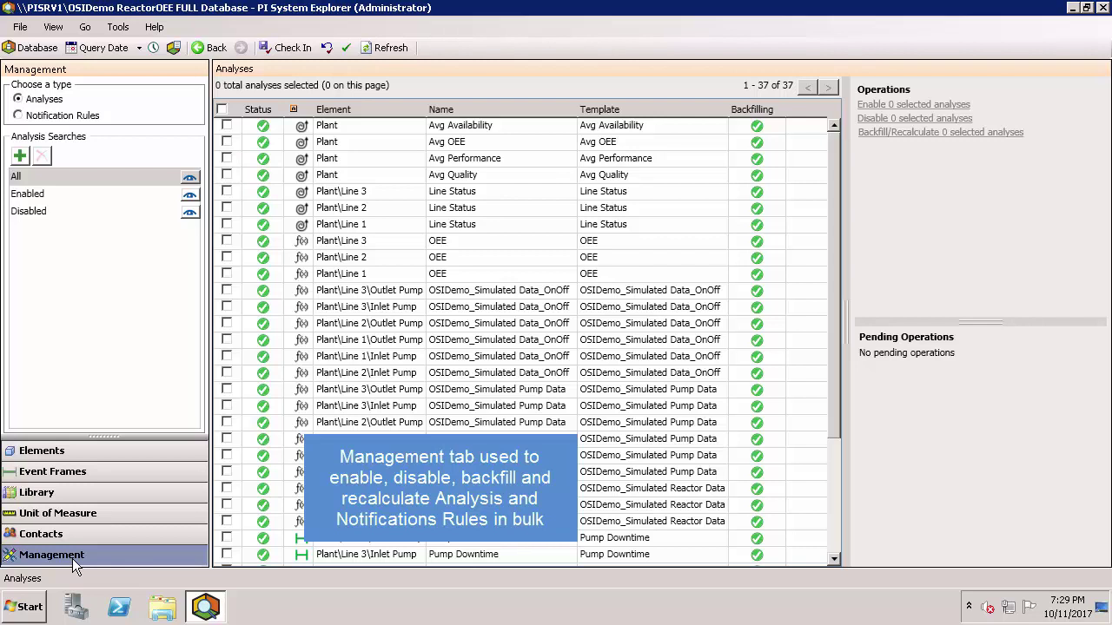
{"action": "left_click", "coordinate": [19, 156]}
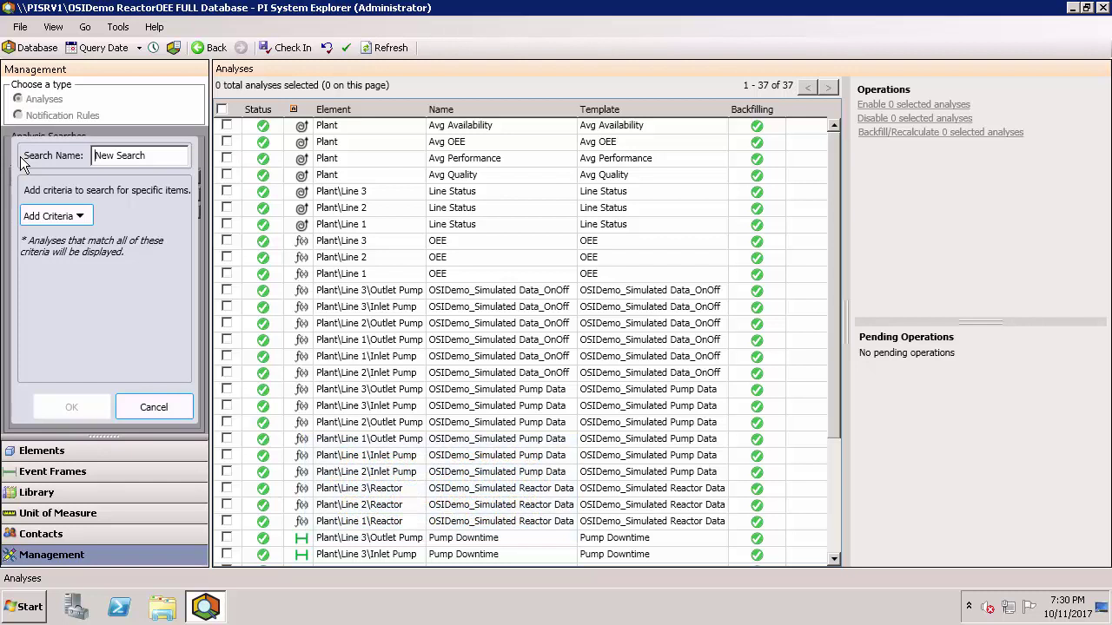
{"action": "left_click", "coordinate": [142, 403]}
{"action": "left_click", "coordinate": [88, 471]}
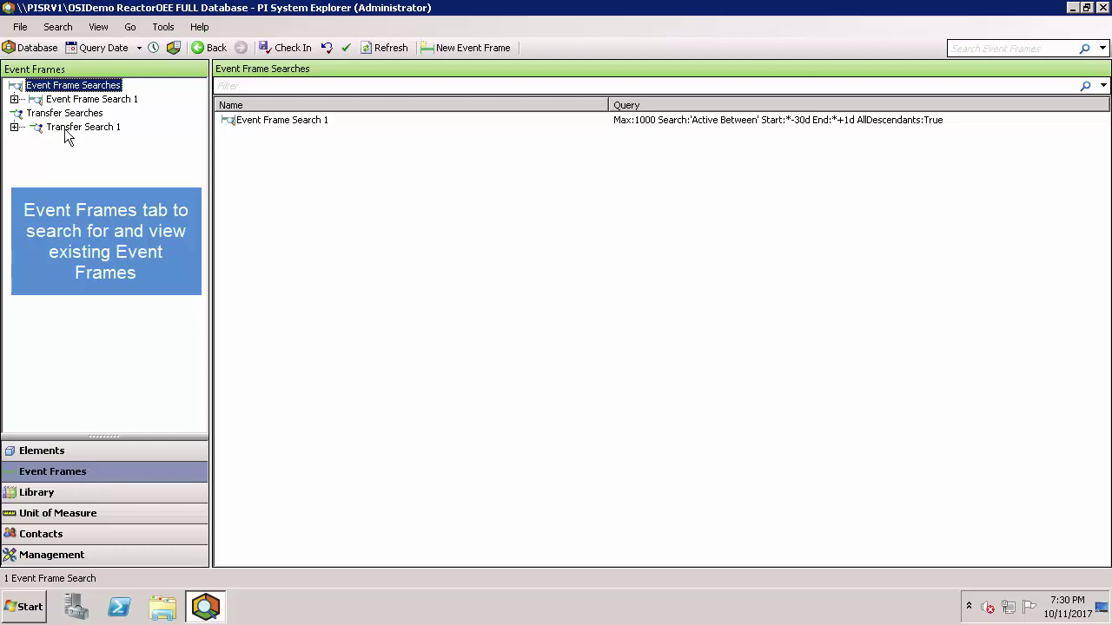
{"action": "right_click", "coordinate": [72, 85]}
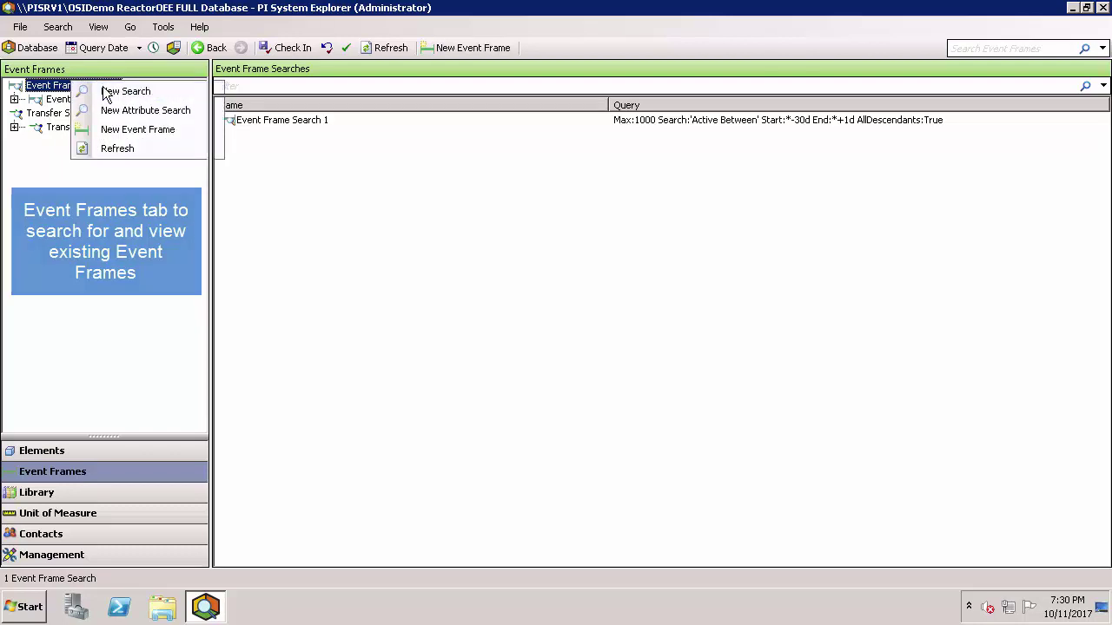
{"action": "left_click", "coordinate": [106, 93]}
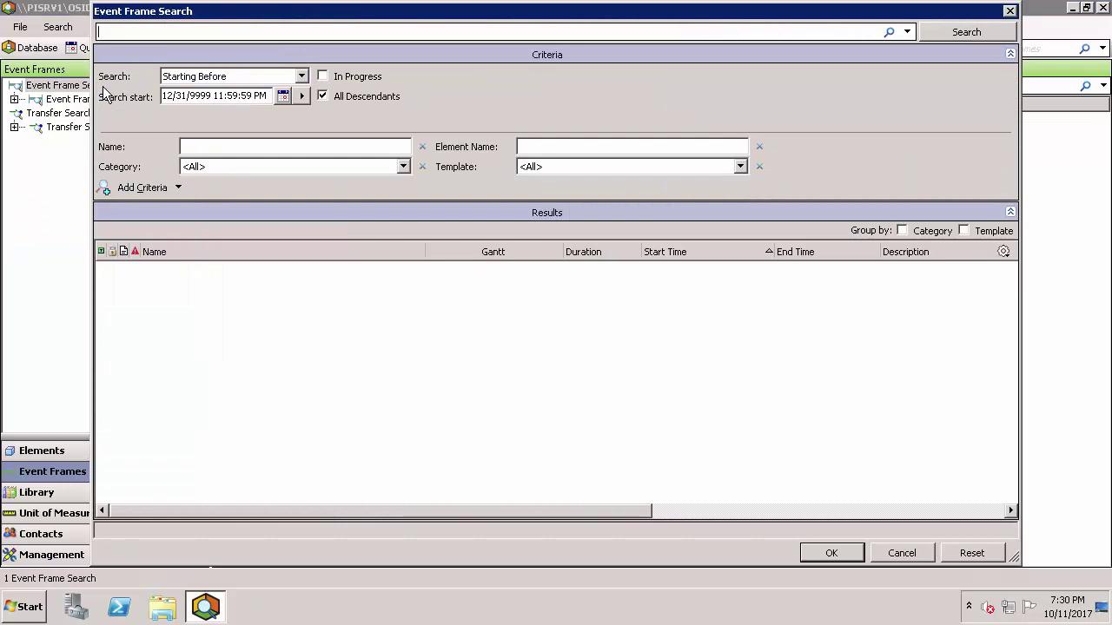
{"action": "left_click", "coordinate": [902, 556]}
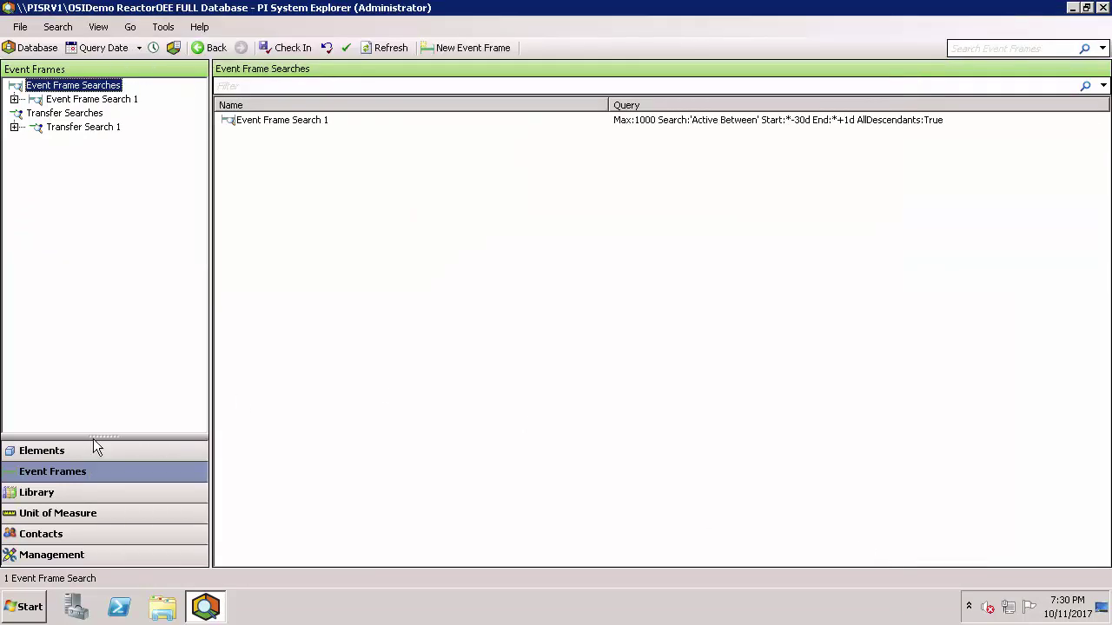
Review the Area, Density and Dynamic Viscosity unit classes, then return to Line 3 via Contacts.
{"action": "left_click", "coordinate": [55, 513]}
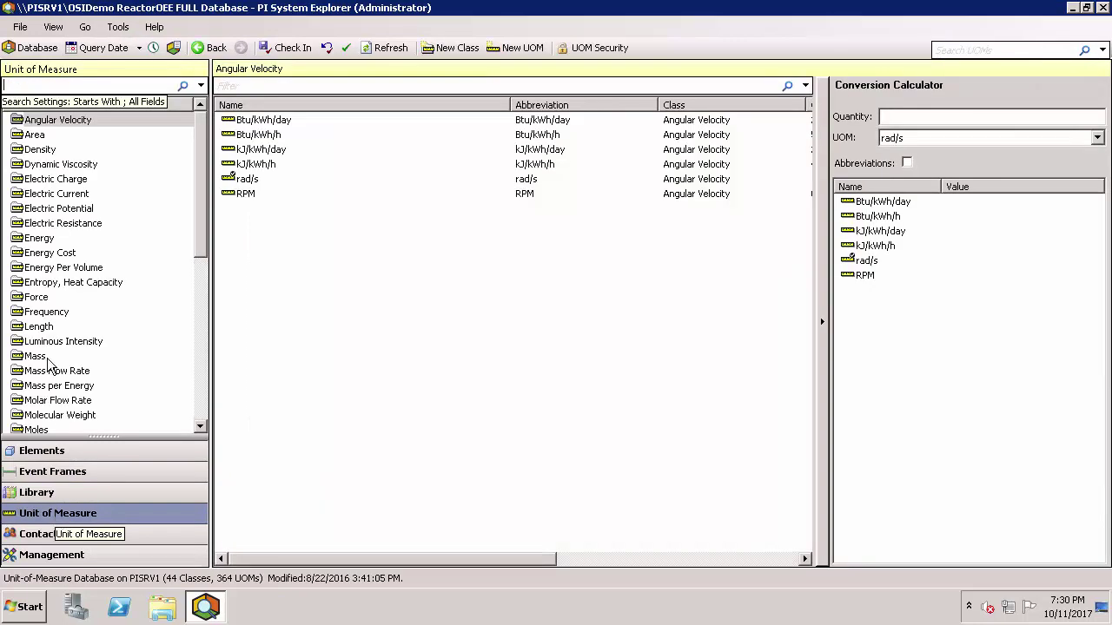
{"action": "left_click", "coordinate": [37, 137]}
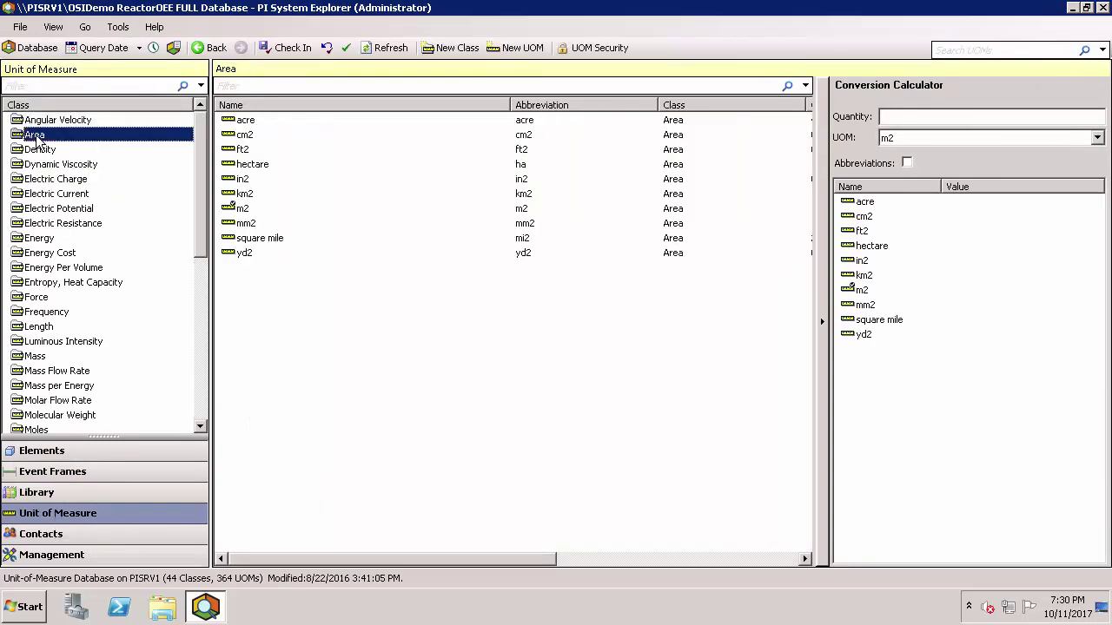
{"action": "left_click", "coordinate": [39, 151]}
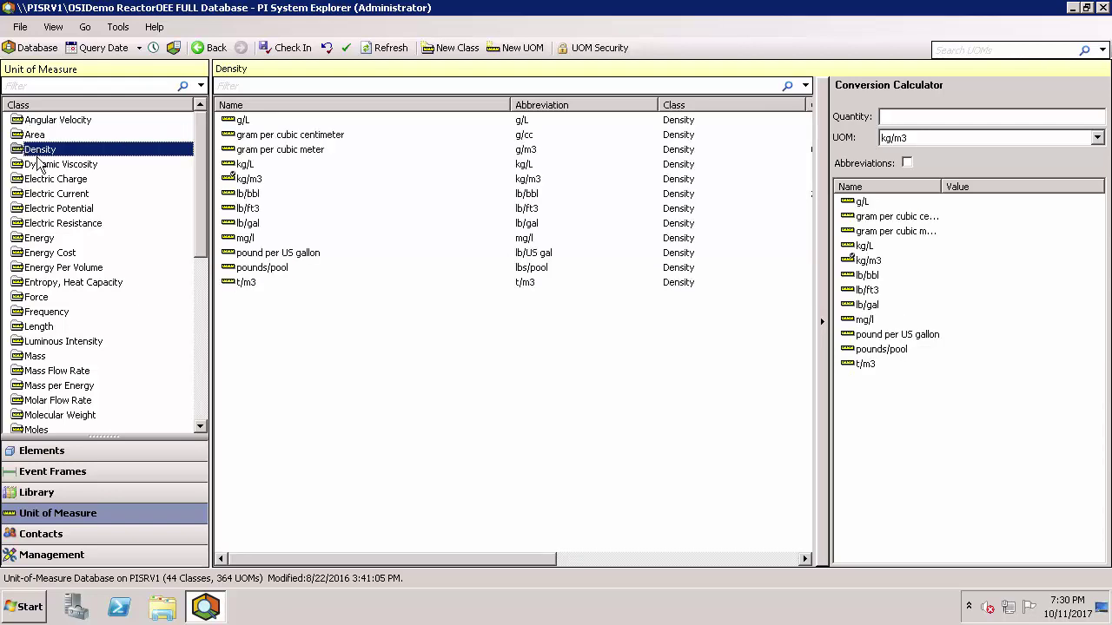
{"action": "left_click", "coordinate": [38, 166]}
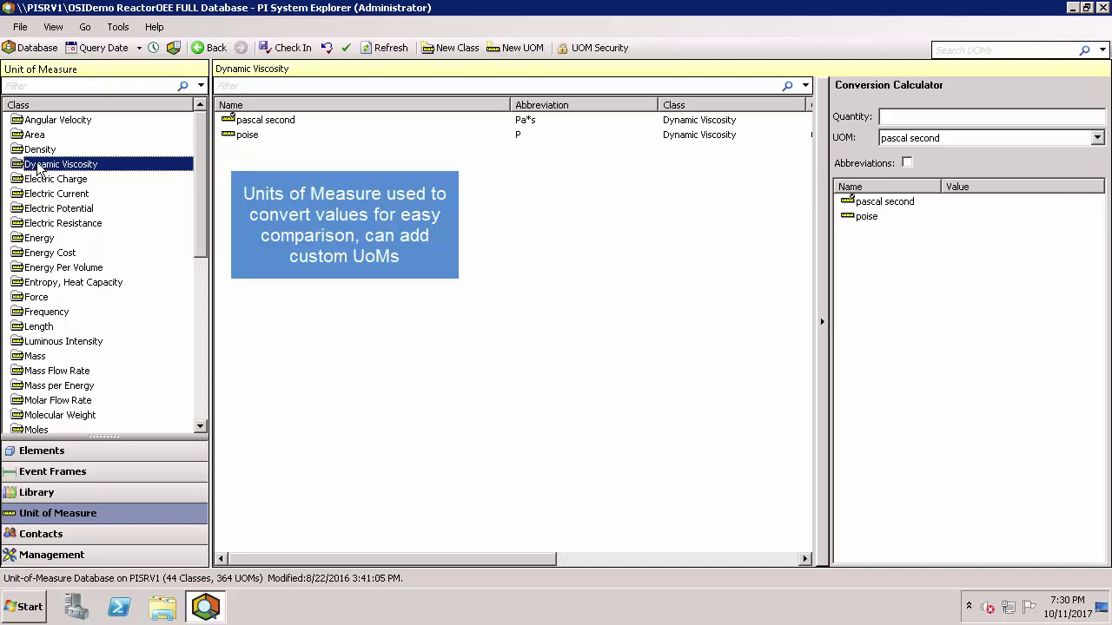
{"action": "left_click", "coordinate": [35, 534]}
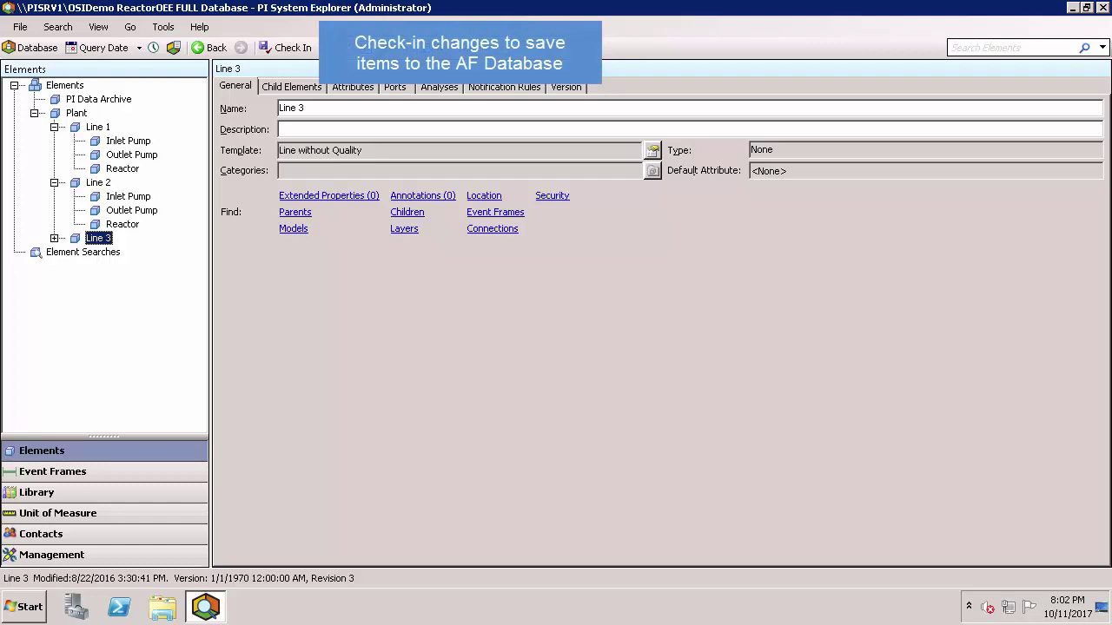
Add child element Line13 from the Line template under Plant and check it in.
{"action": "right_click", "coordinate": [76, 115]}
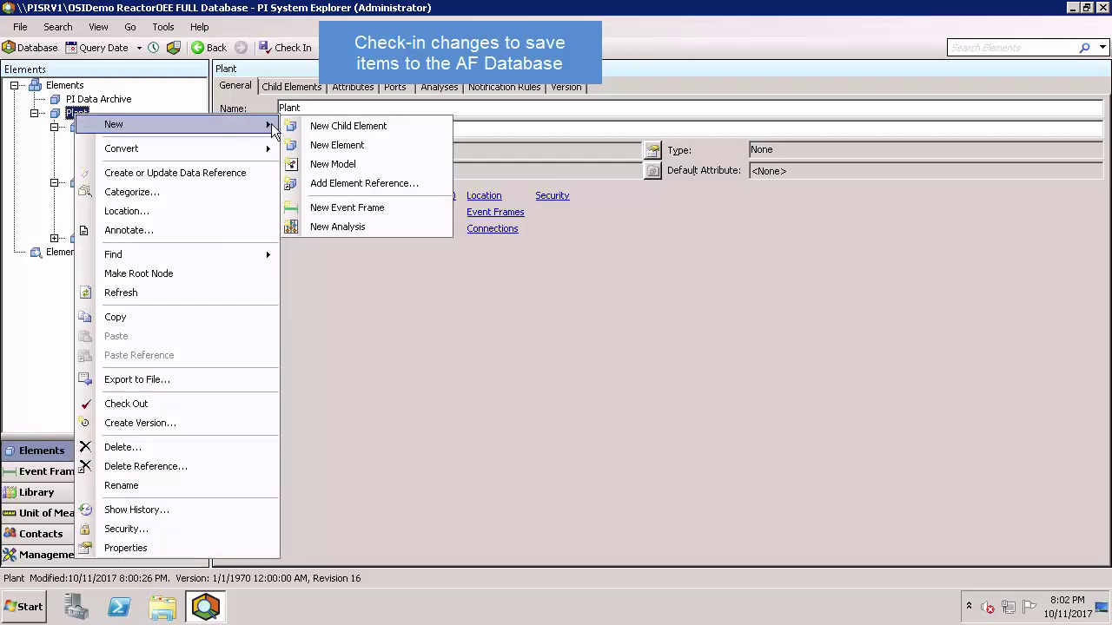
{"action": "left_click", "coordinate": [301, 130]}
{"action": "left_click", "coordinate": [445, 295]}
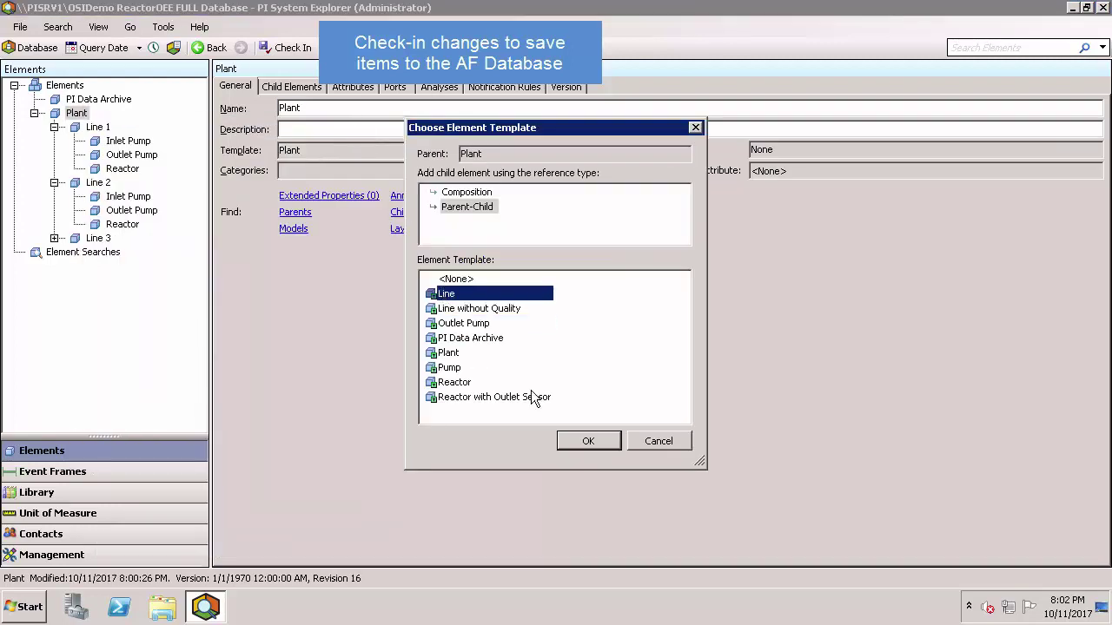
{"action": "left_click", "coordinate": [581, 440]}
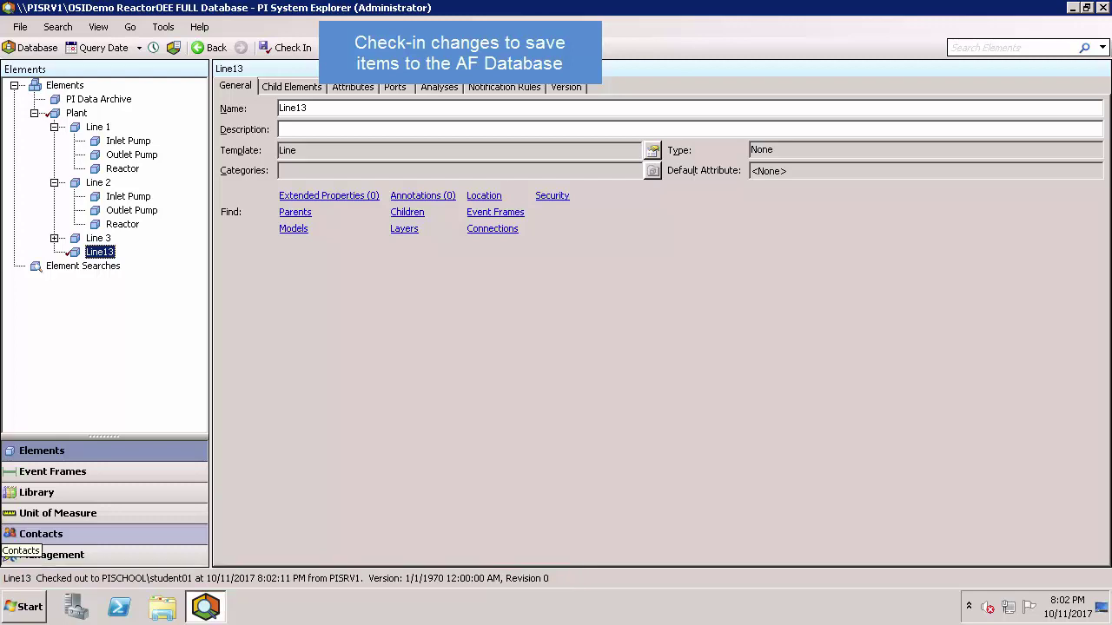
{"action": "left_click", "coordinate": [284, 50]}
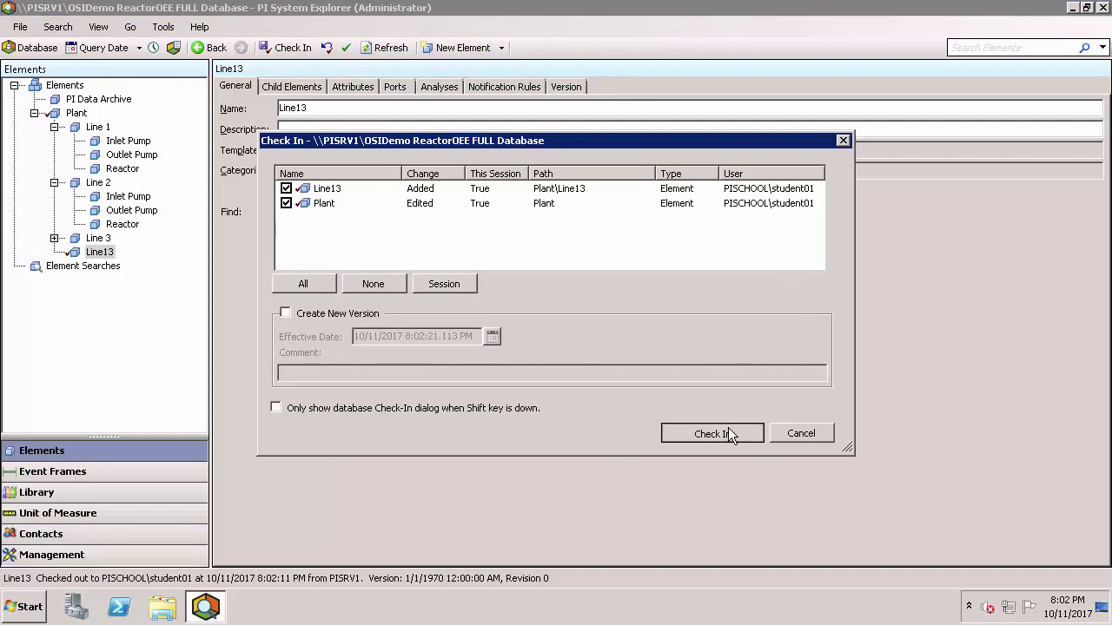
{"action": "left_click", "coordinate": [728, 434]}
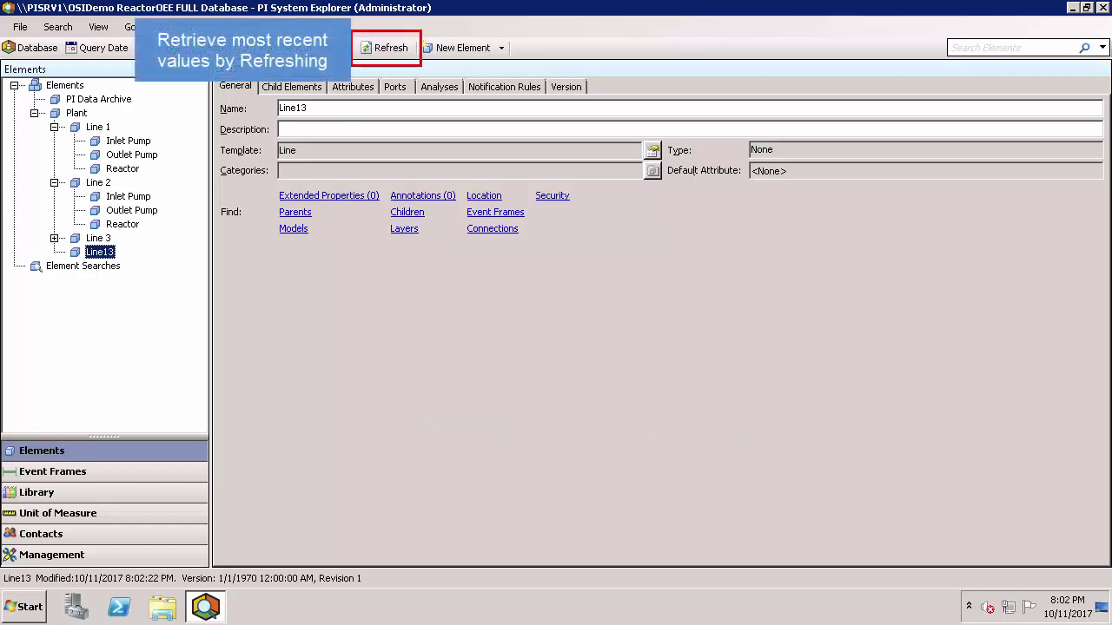
Refresh and view current attribute values of Line 2's Inlet Pump, like Flow Rate and Suction Pressure.
{"action": "left_click", "coordinate": [386, 48]}
{"action": "left_click", "coordinate": [121, 198]}
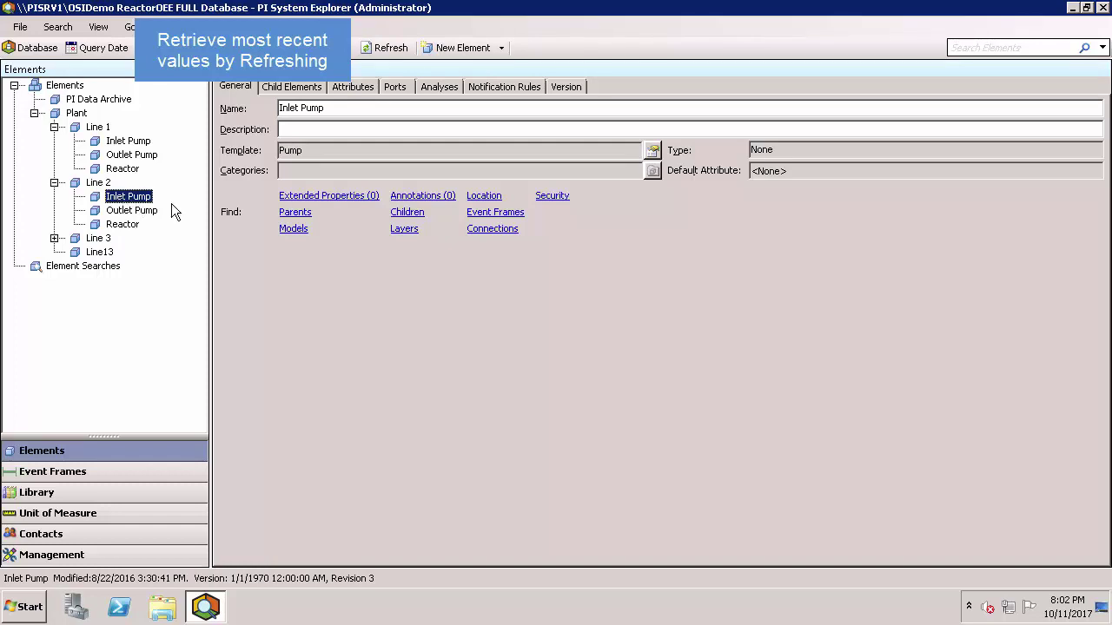
{"action": "left_click", "coordinate": [359, 88]}
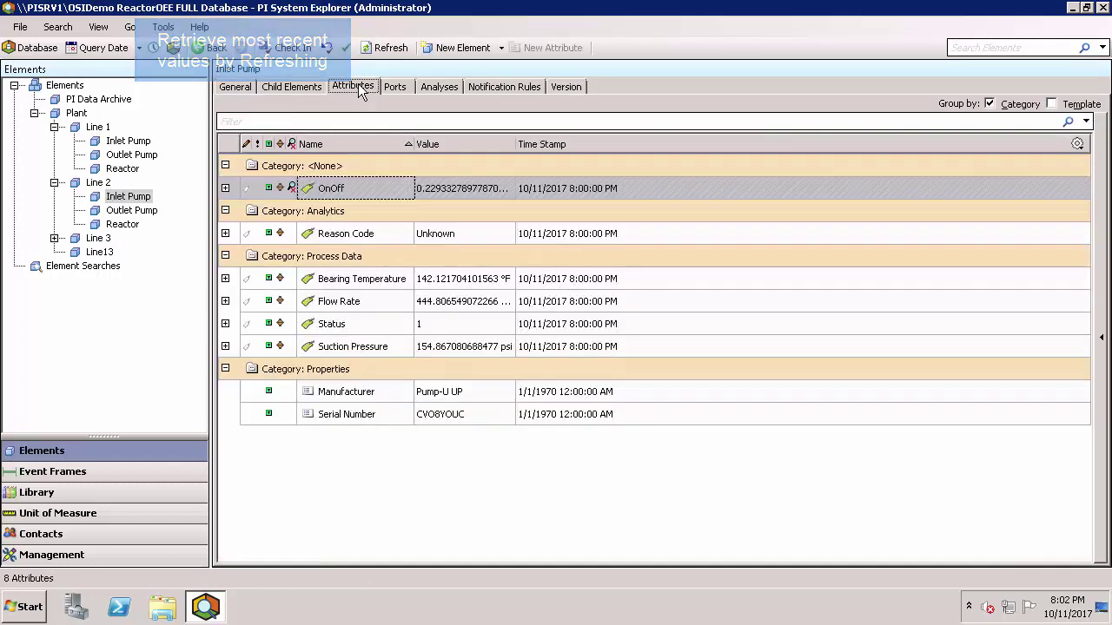
{"action": "left_click", "coordinate": [379, 52]}
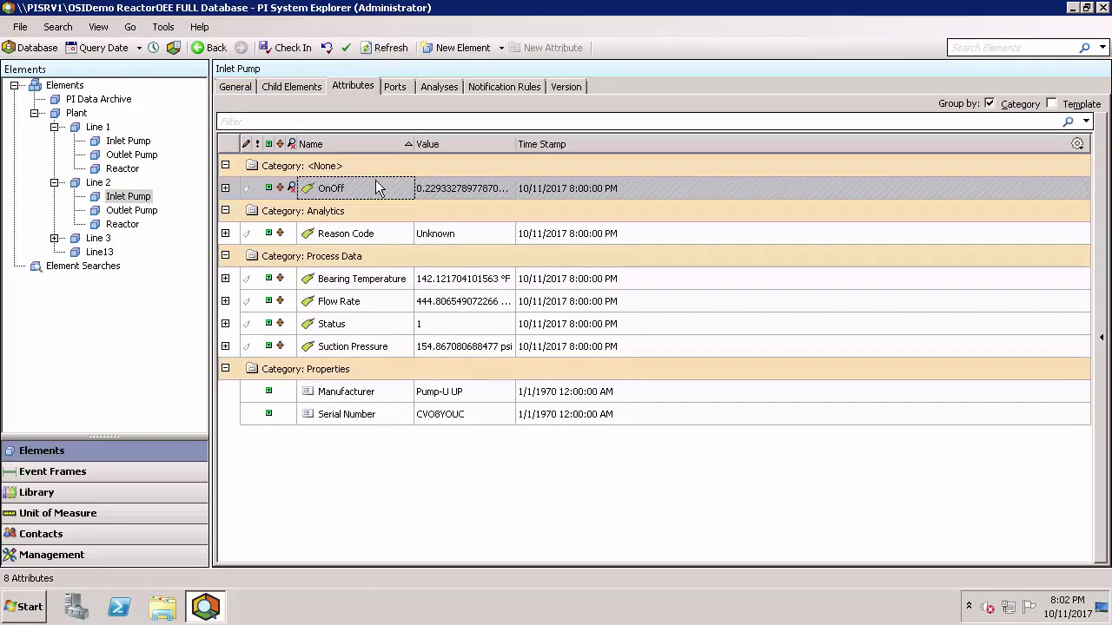
{"action": "left_click", "coordinate": [391, 49]}
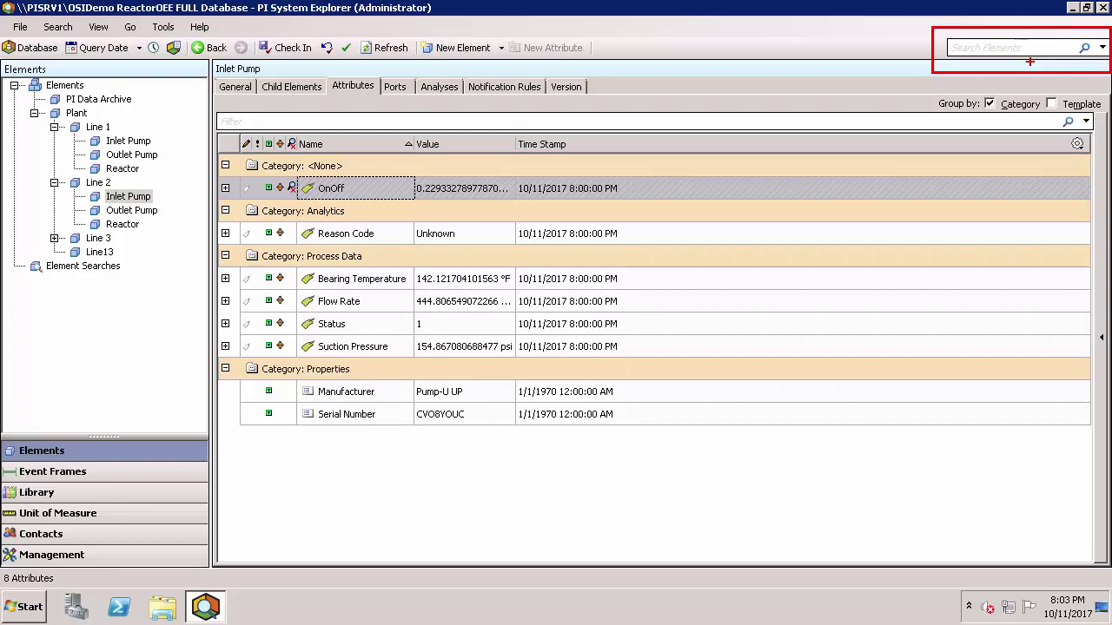
Dock the Element Templates palette, then switch it to Tag Search on PISRV1.
{"action": "left_click", "coordinate": [98, 27]}
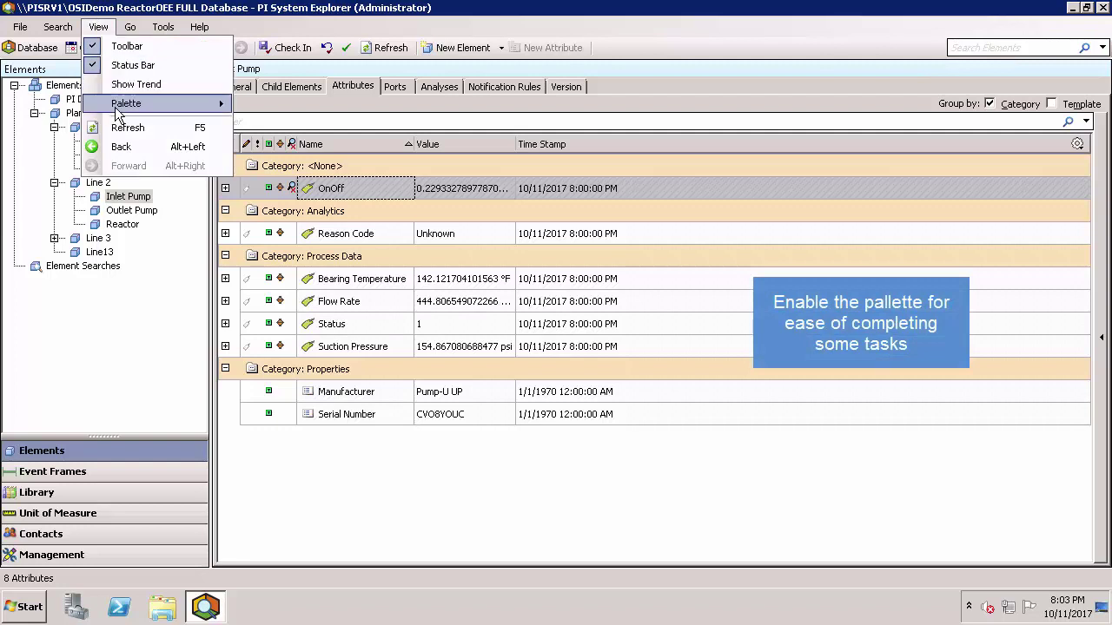
{"action": "mouse_move", "coordinate": [116, 110]}
{"action": "left_click", "coordinate": [302, 131]}
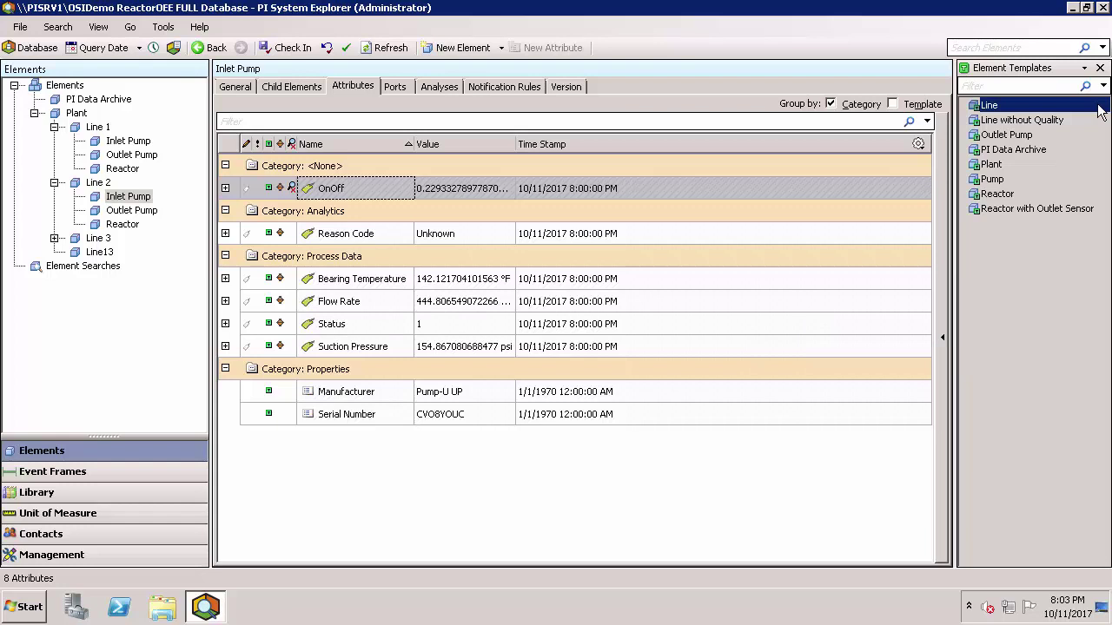
{"action": "left_click", "coordinate": [1084, 68]}
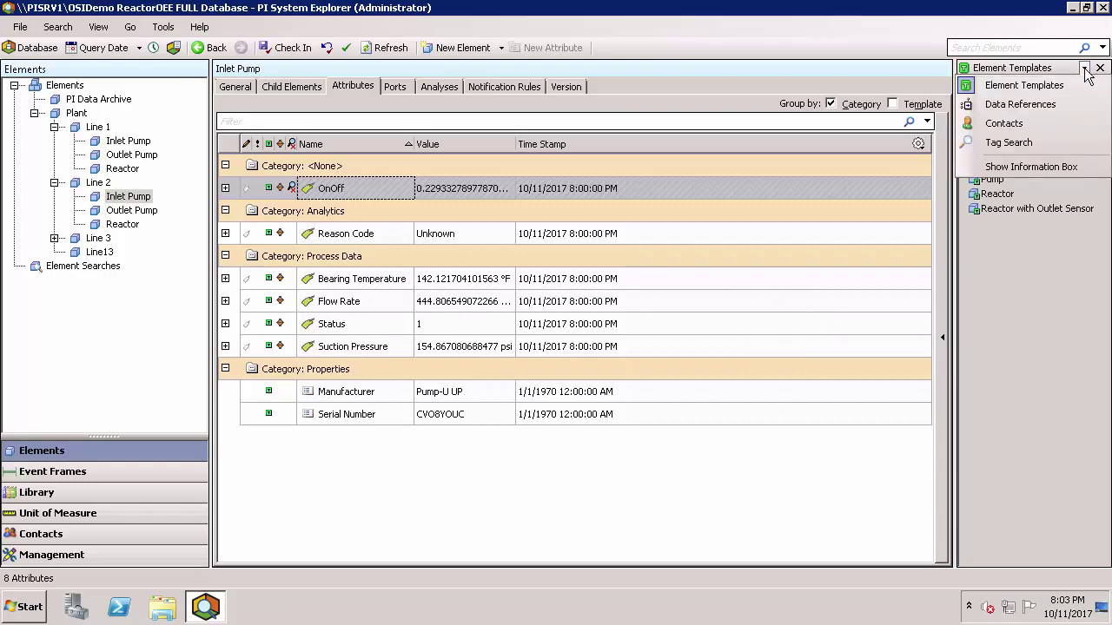
{"action": "left_click", "coordinate": [994, 141]}
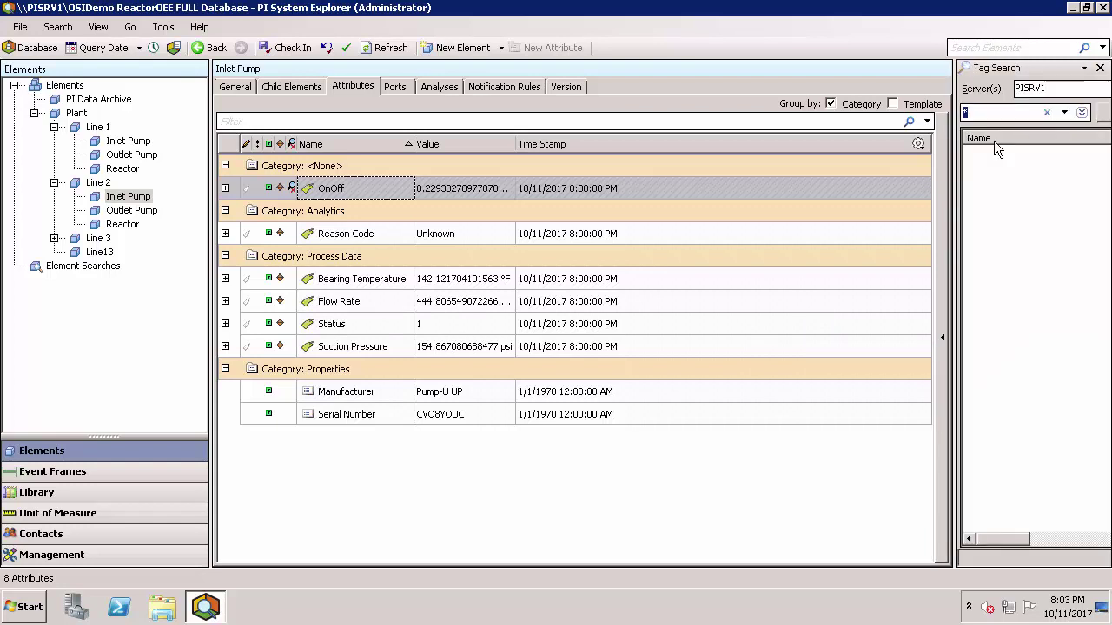